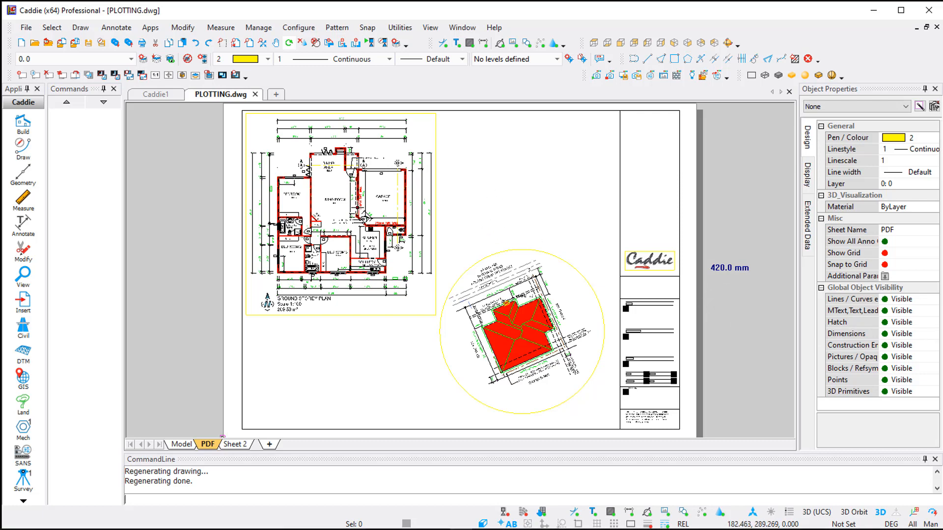
{"action": "scroll", "coordinate": [307, 221], "scroll_direction": "up", "scroll_amount": 5}
{"action": "scroll", "coordinate": [364, 270], "scroll_direction": "up", "scroll_amount": 2}
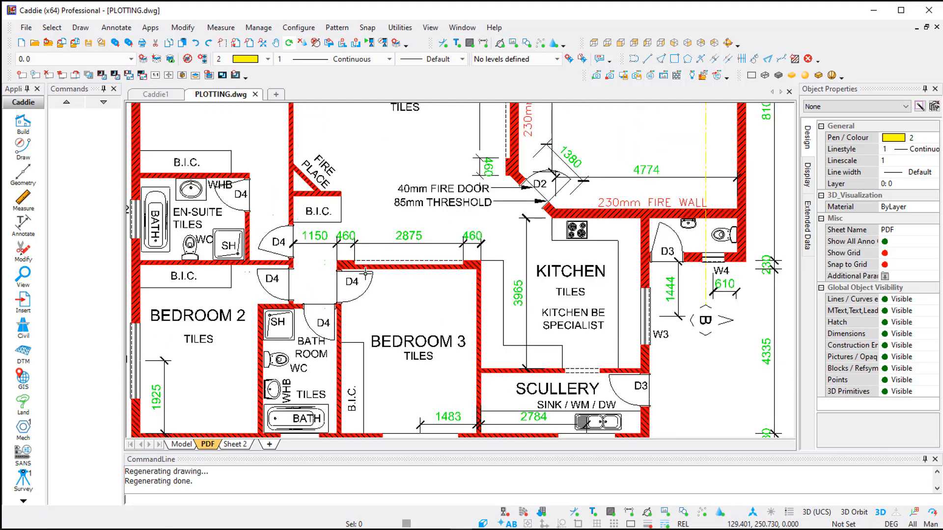
{"action": "scroll", "coordinate": [365, 273], "scroll_direction": "down", "scroll_amount": 5}
{"action": "scroll", "coordinate": [461, 186], "scroll_direction": "up", "scroll_amount": 5}
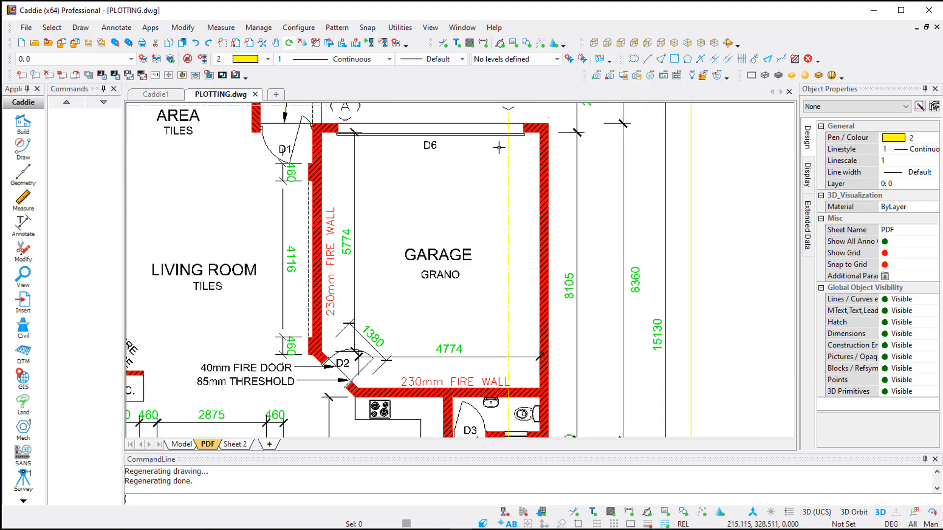
{"action": "scroll", "coordinate": [521, 280], "scroll_direction": "down", "scroll_amount": 7}
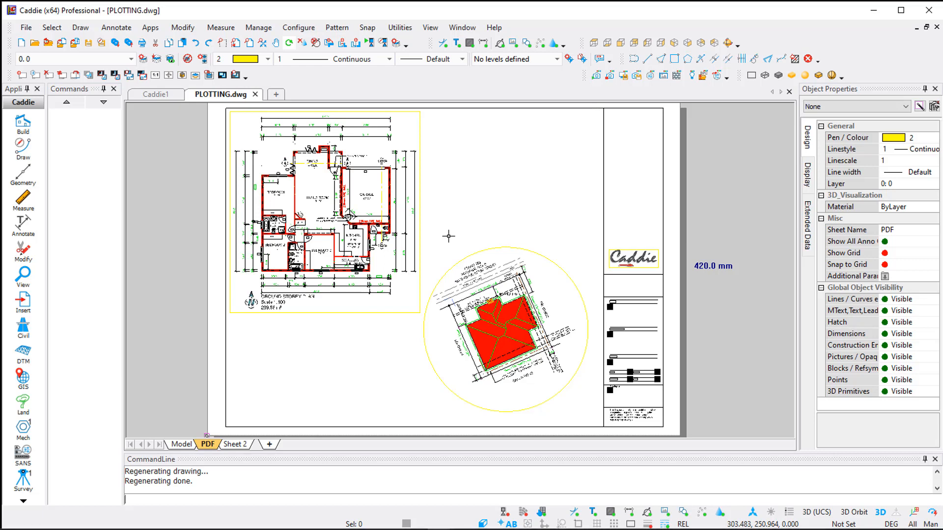
- Open the plot style configuration and create a new plot style named "all black"
{"action": "left_click", "coordinate": [26, 28]}
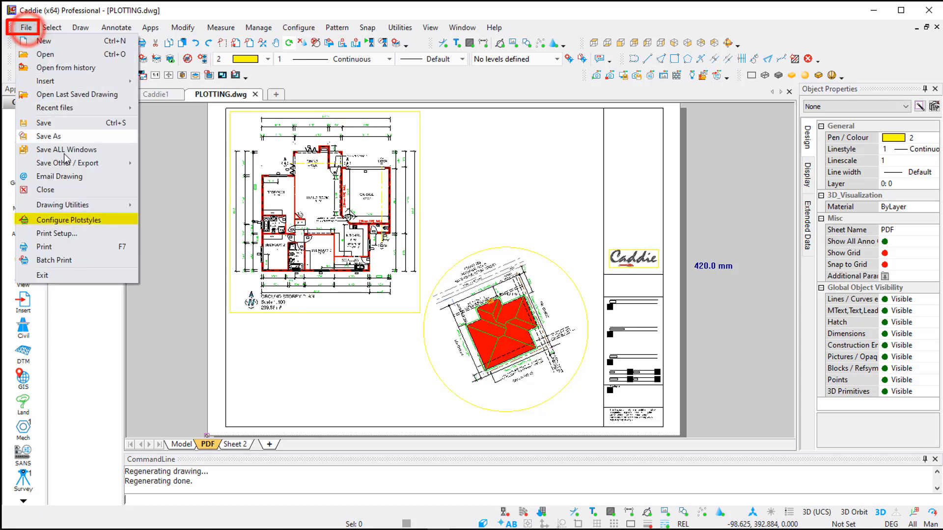
{"action": "left_click", "coordinate": [108, 220]}
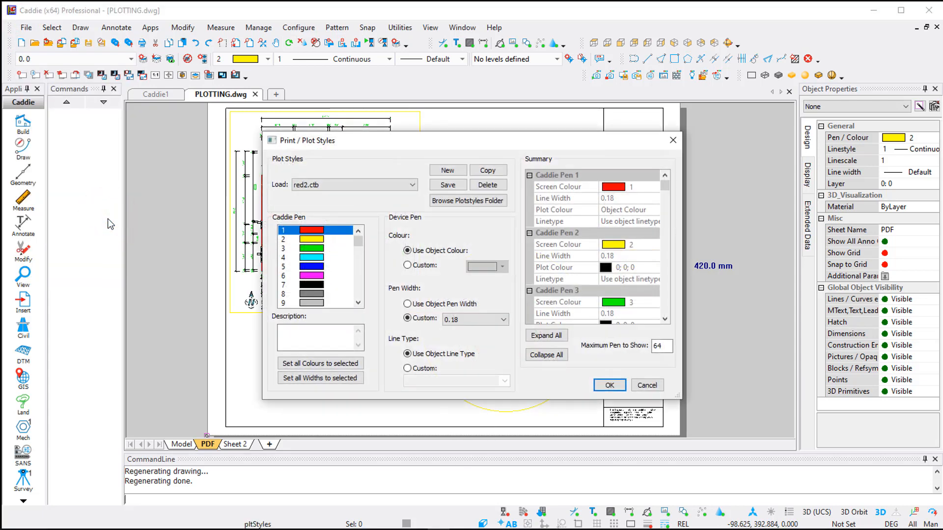
{"action": "left_click", "coordinate": [369, 185]}
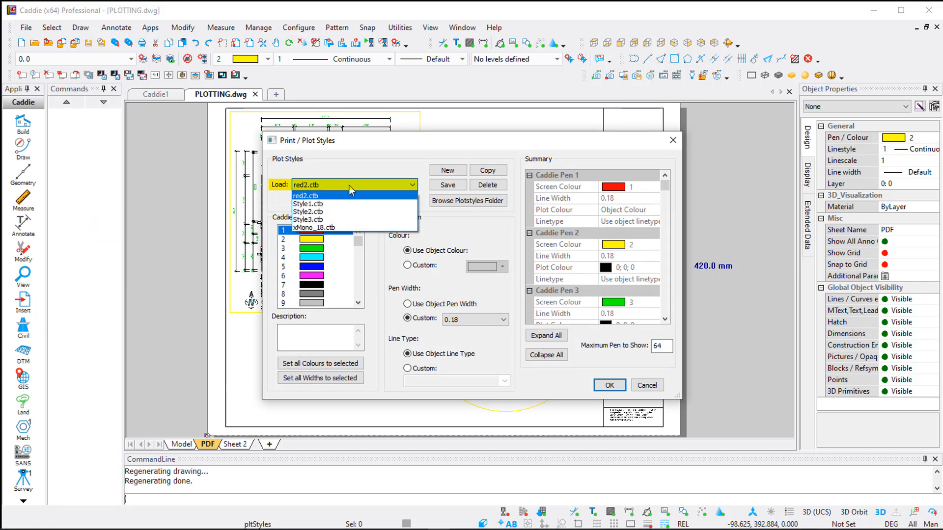
{"action": "left_click", "coordinate": [377, 165]}
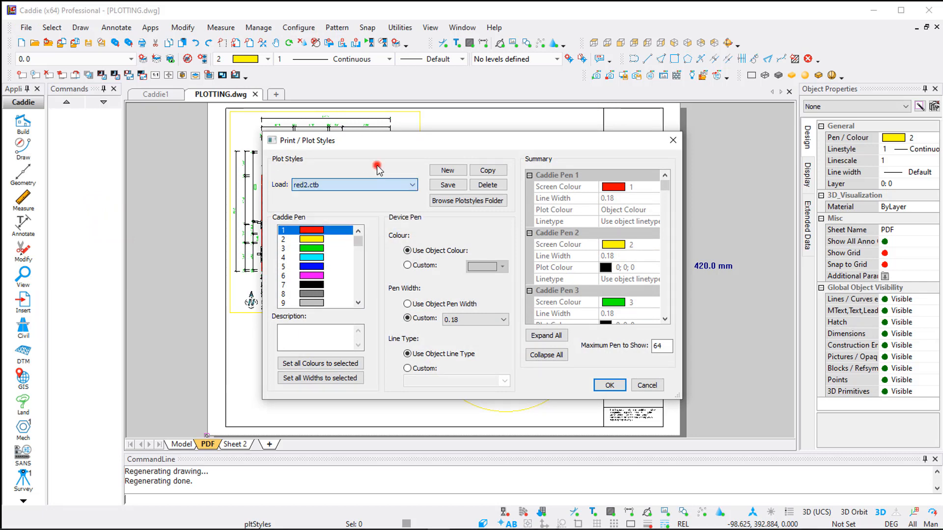
{"action": "left_click", "coordinate": [450, 172]}
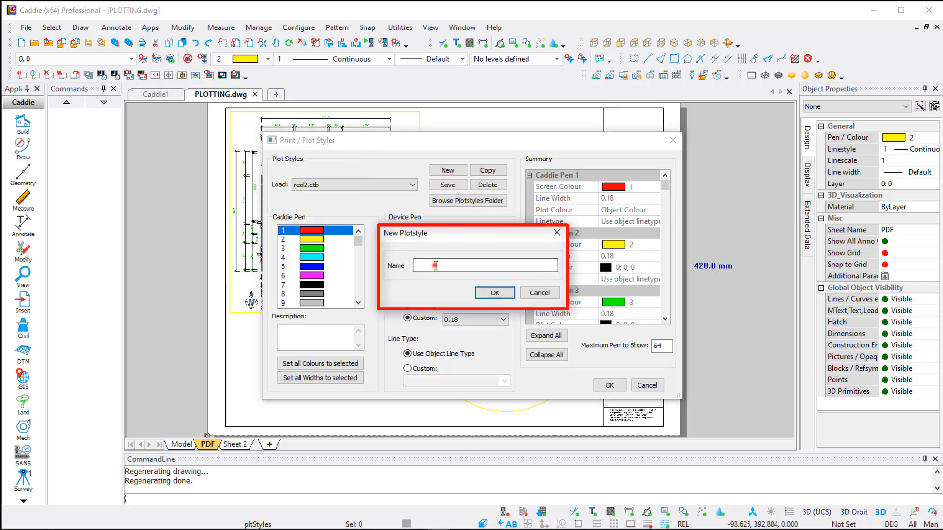
{"action": "left_click", "coordinate": [435, 265]}
{"action": "type", "text": "all b"}
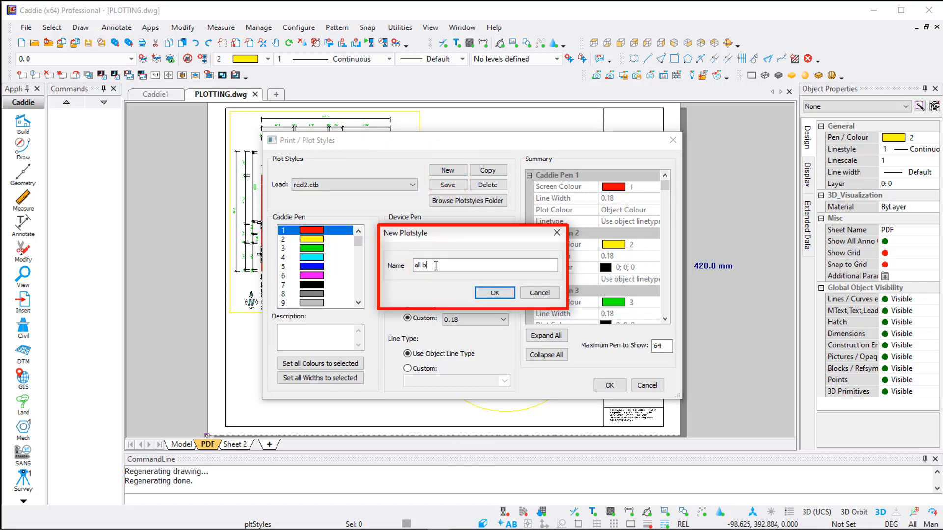
{"action": "type", "text": "lack"}
{"action": "left_click", "coordinate": [495, 292]}
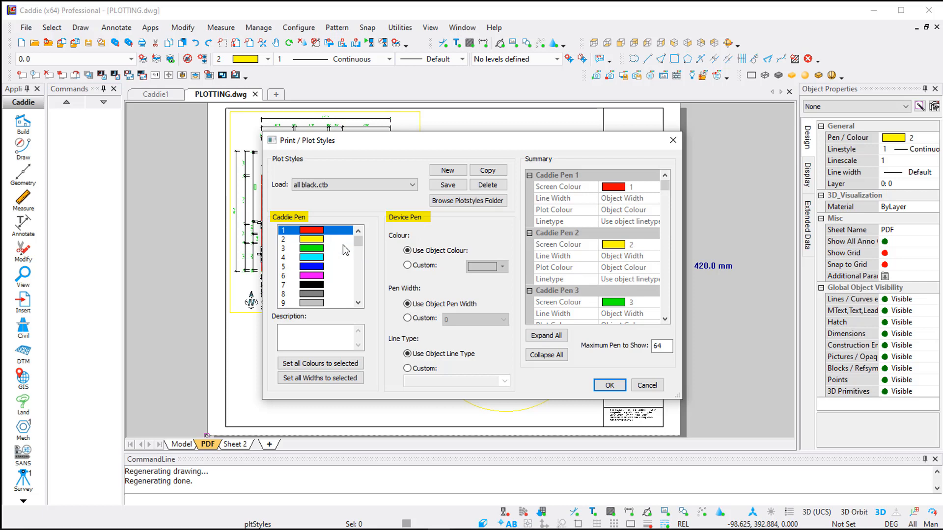
- Give Caddie pen 1 a custom black plot colour in the all black plot style
{"action": "left_click", "coordinate": [407, 265]}
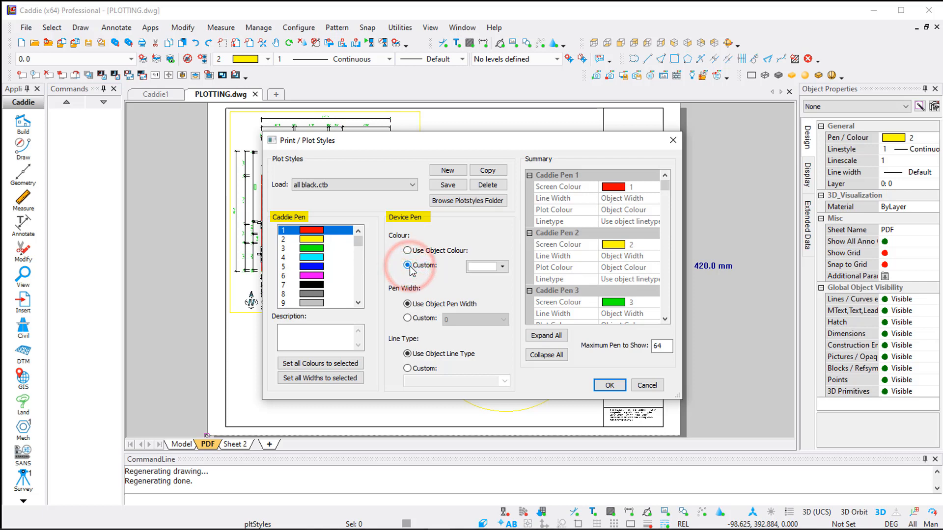
{"action": "left_click", "coordinate": [497, 267]}
{"action": "left_click", "coordinate": [474, 299]}
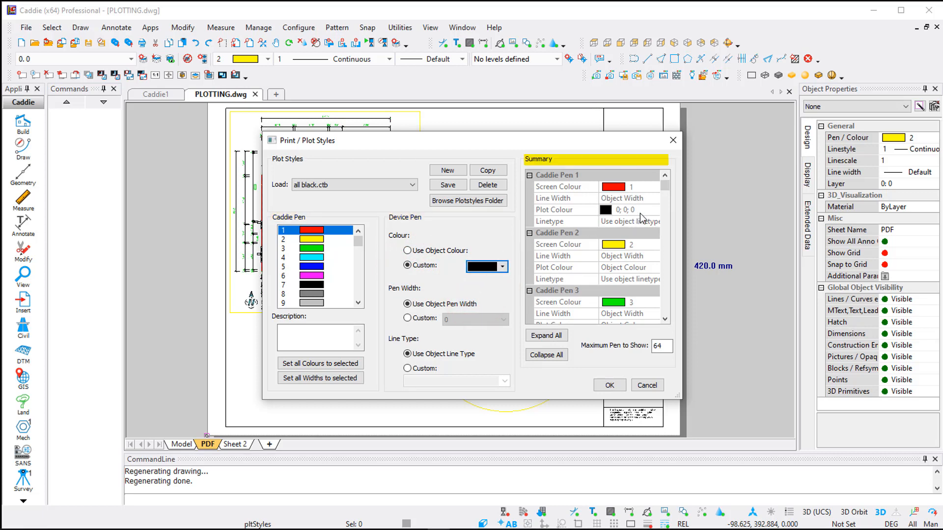
{"action": "left_click_drag", "start_coordinate": [664, 184], "coordinate": [666, 176]}
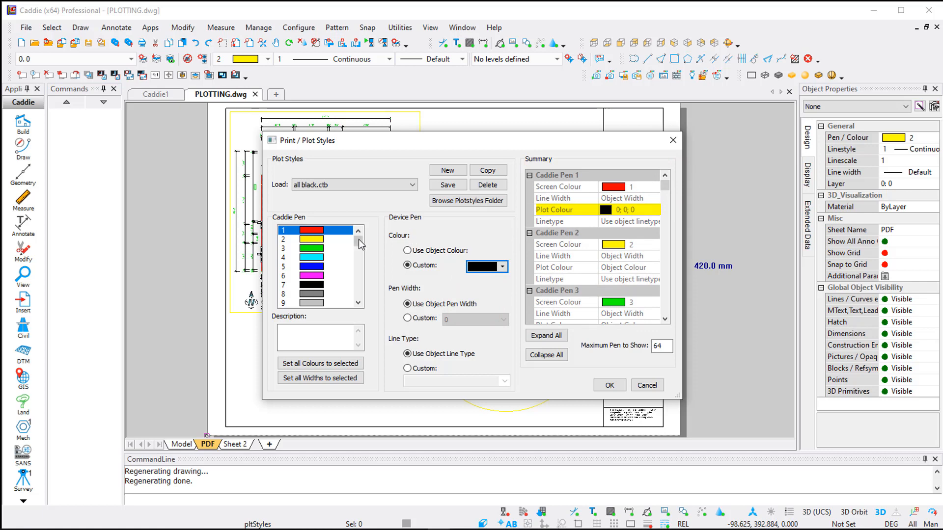
{"action": "mouse_move", "coordinate": [358, 238]}
{"action": "left_mouse_down"}
{"action": "mouse_move", "coordinate": [360, 300]}
{"action": "mouse_move", "coordinate": [358, 239]}
{"action": "left_mouse_up"}
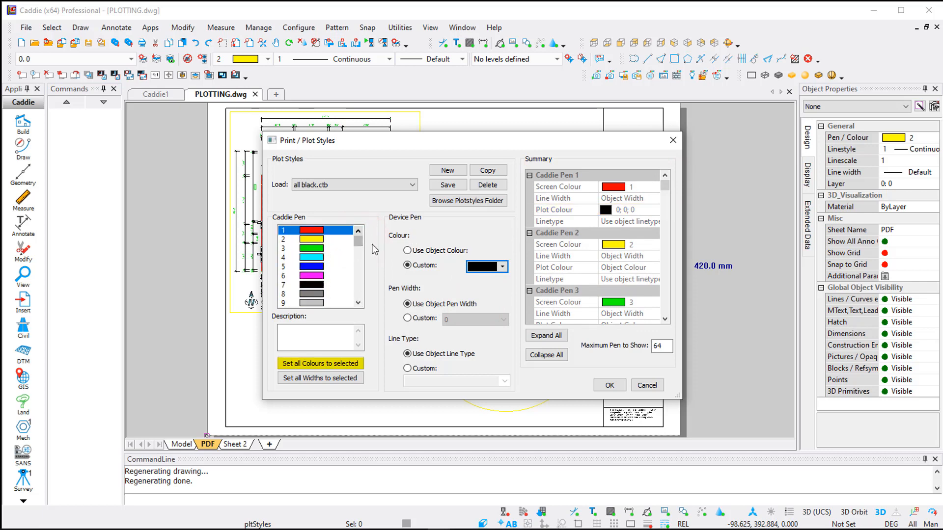
- Apply pen 1's black plot colour to all pens, review the pen summary and accept the plot style
{"action": "left_click", "coordinate": [354, 367]}
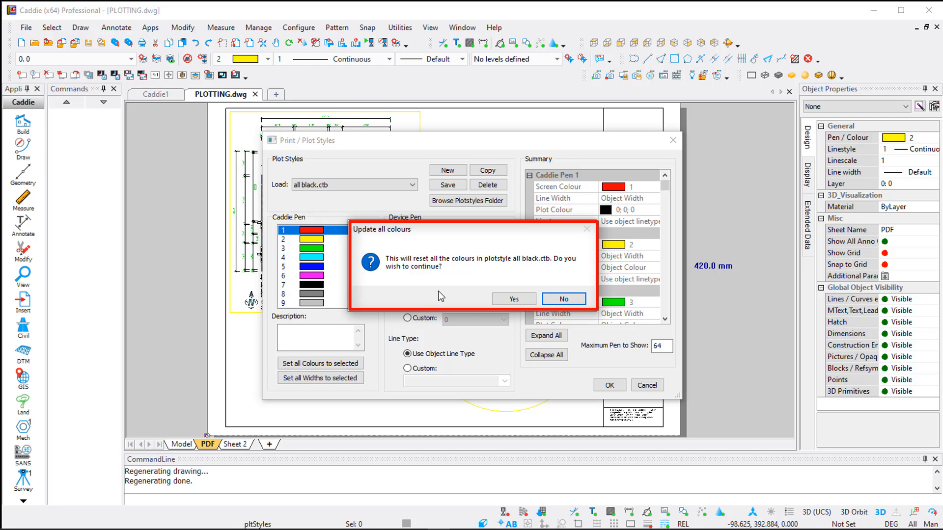
{"action": "left_click", "coordinate": [514, 299]}
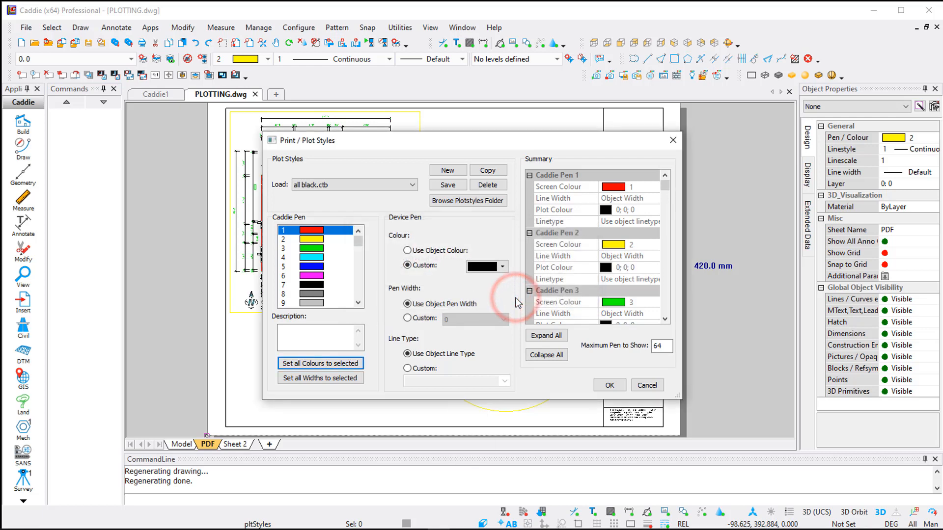
{"action": "left_click_drag", "start_coordinate": [666, 187], "coordinate": [674, 324]}
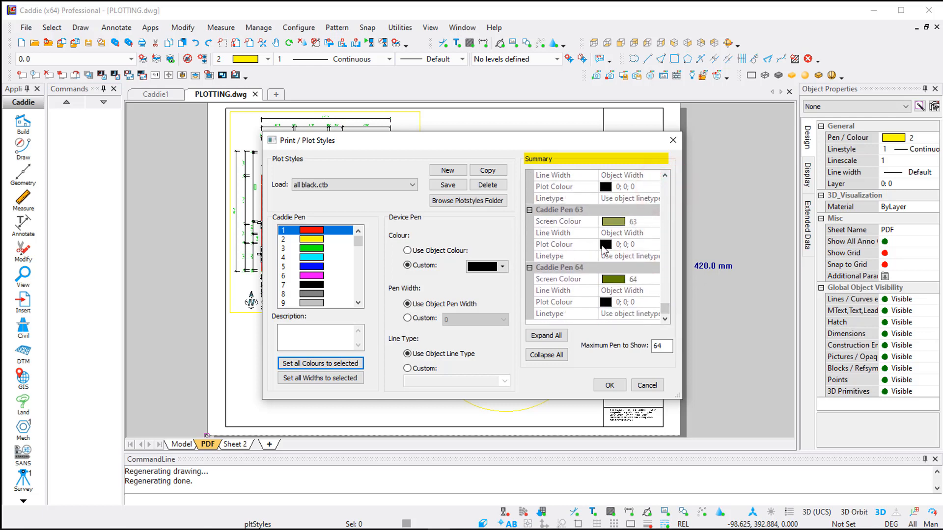
{"action": "scroll", "coordinate": [665, 315], "scroll_direction": "up", "scroll_amount": 20}
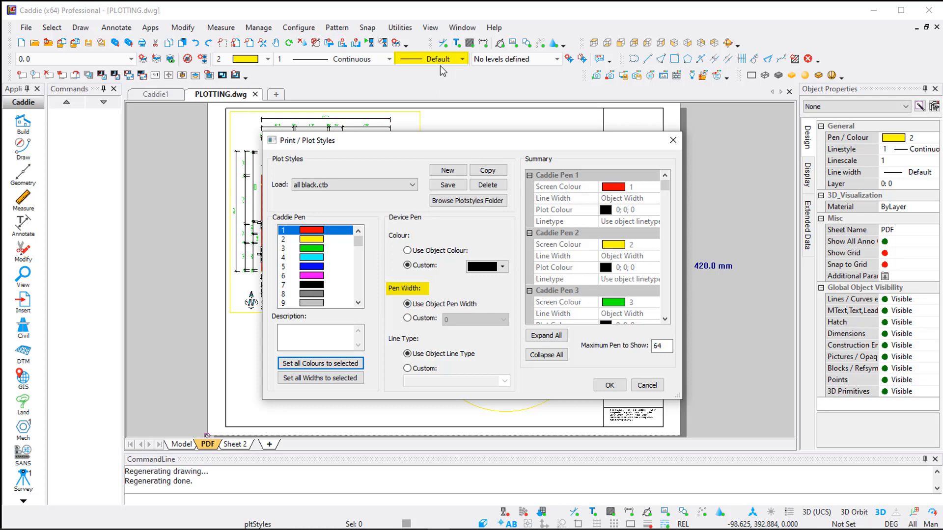
{"action": "left_click", "coordinate": [609, 385]}
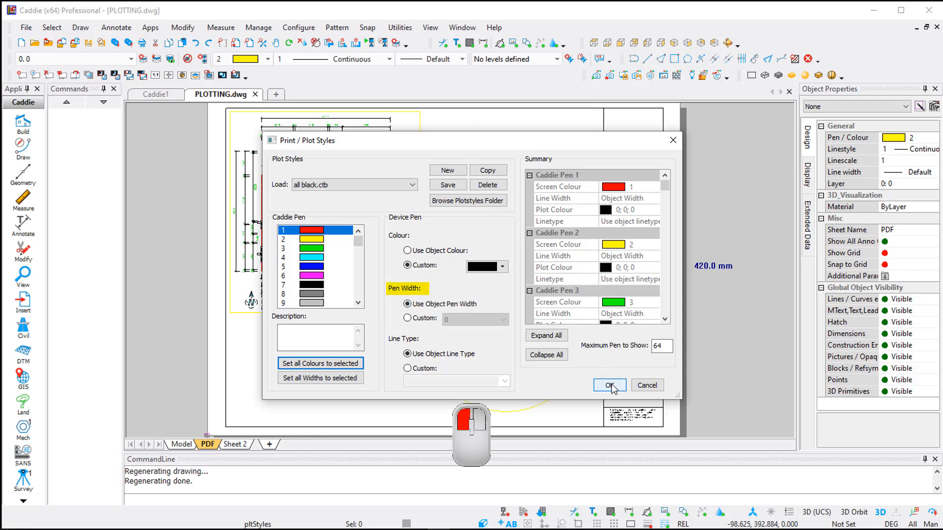
- Switch to model space and look through the available pen colours, line styles and line widths, keeping the line width at Default
{"action": "left_click", "coordinate": [180, 443]}
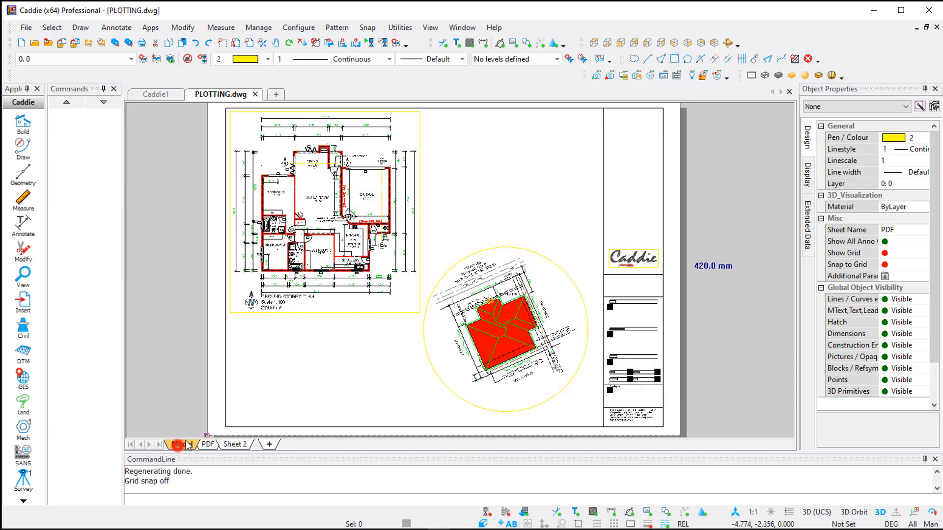
{"action": "left_click", "coordinate": [240, 60]}
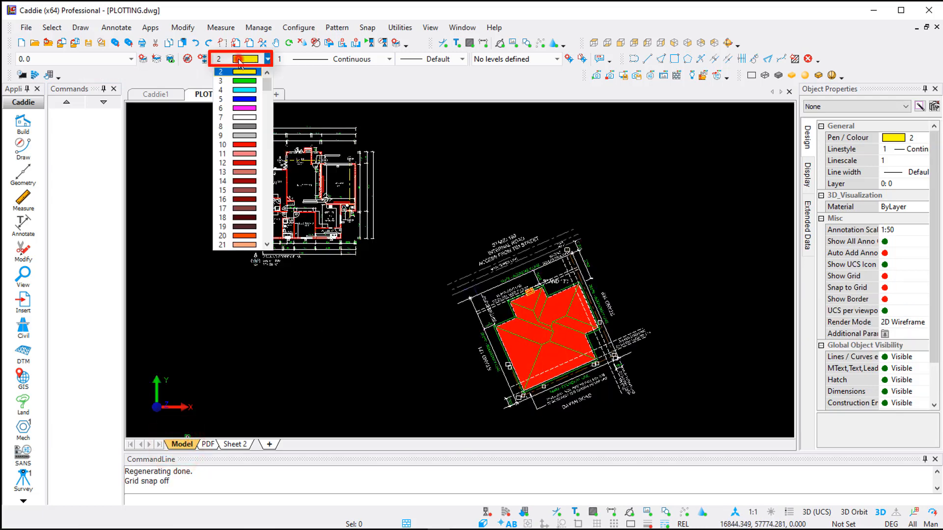
{"action": "left_click", "coordinate": [240, 60]}
{"action": "left_click", "coordinate": [322, 60]}
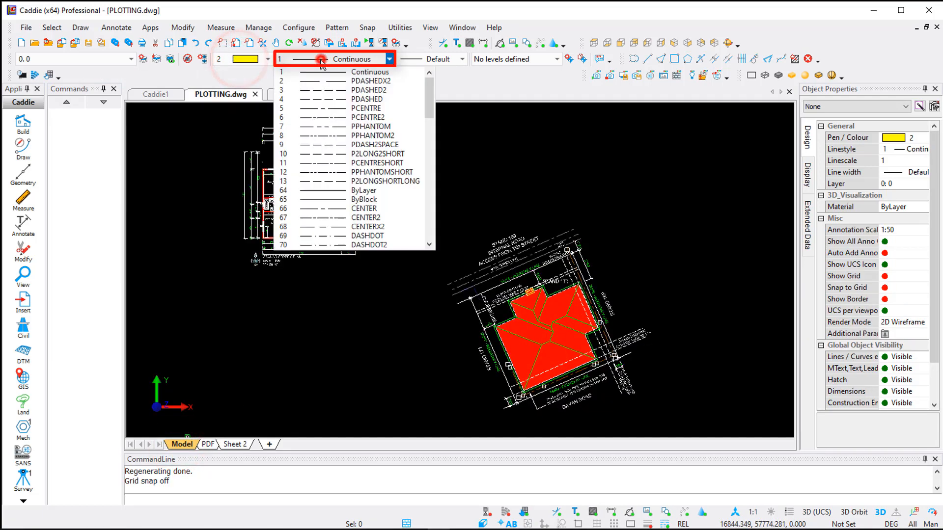
{"action": "left_click", "coordinate": [322, 60]}
{"action": "left_click", "coordinate": [435, 59]}
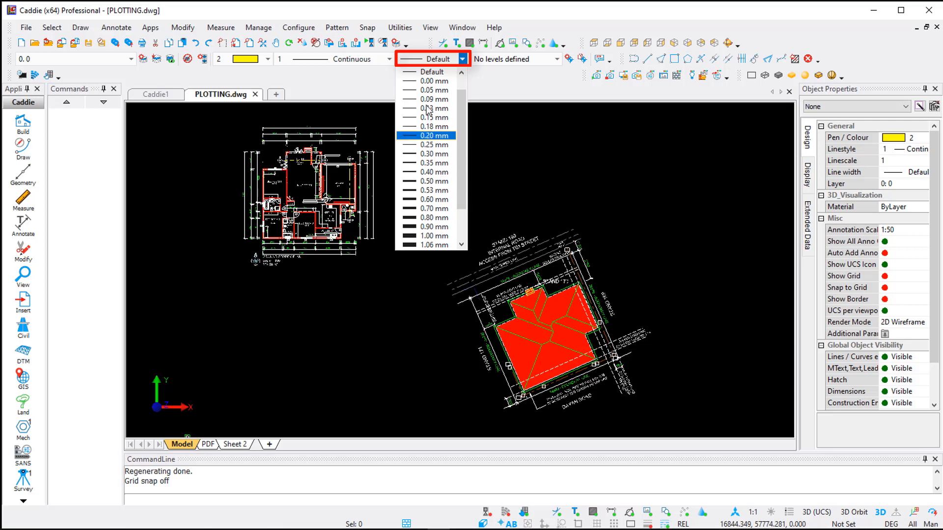
{"action": "left_click", "coordinate": [438, 73]}
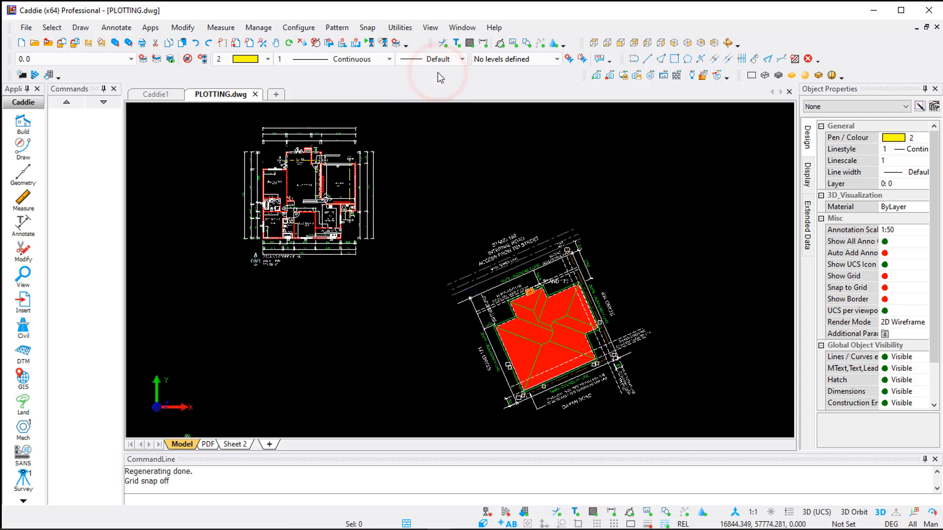
- Reopen the plot style configuration and set a custom pen width of 0.15 for Caddie pen 1 in all black.ctb
{"action": "left_click", "coordinate": [26, 28]}
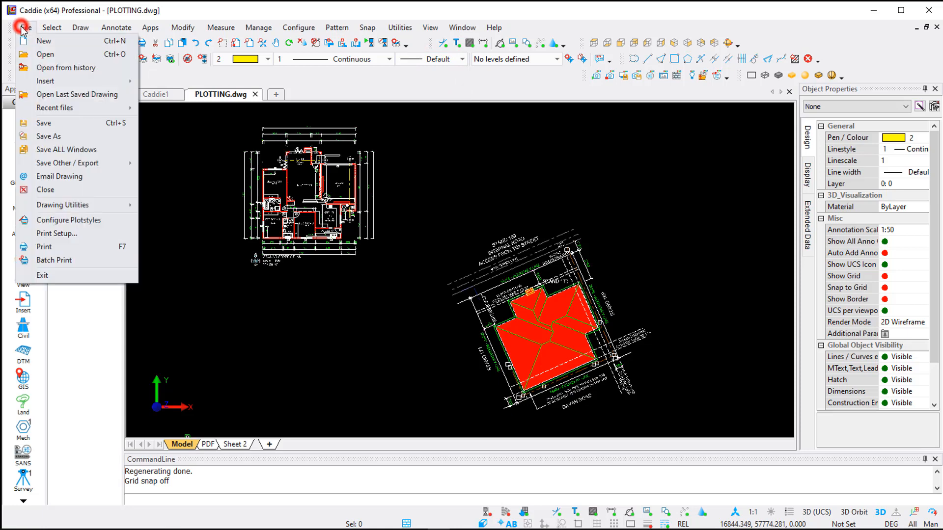
{"action": "left_click", "coordinate": [93, 222]}
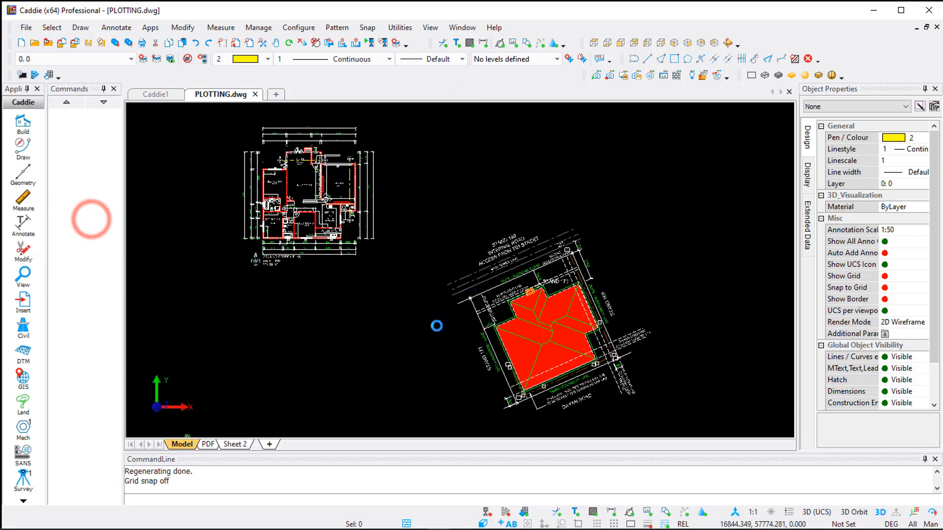
{"action": "left_click", "coordinate": [346, 183]}
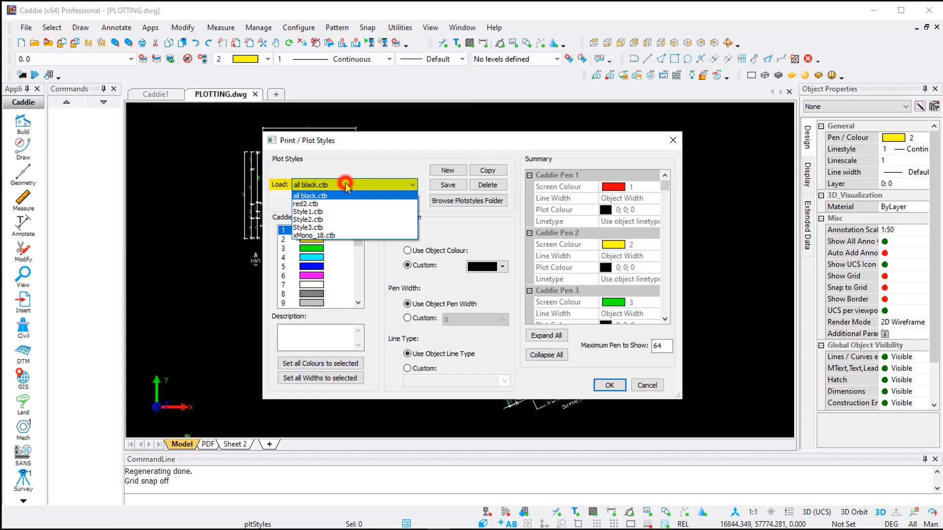
{"action": "left_click", "coordinate": [342, 188]}
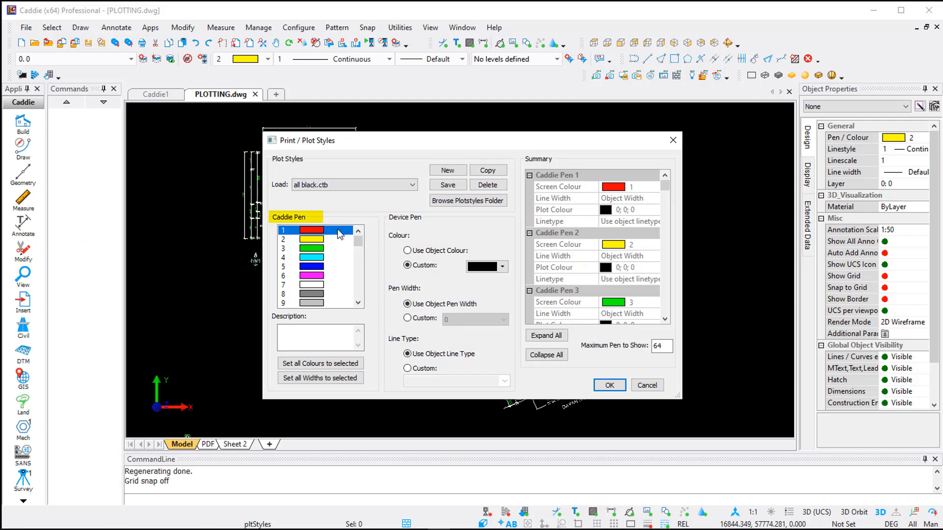
{"action": "left_click", "coordinate": [416, 319]}
{"action": "left_click", "coordinate": [469, 319]}
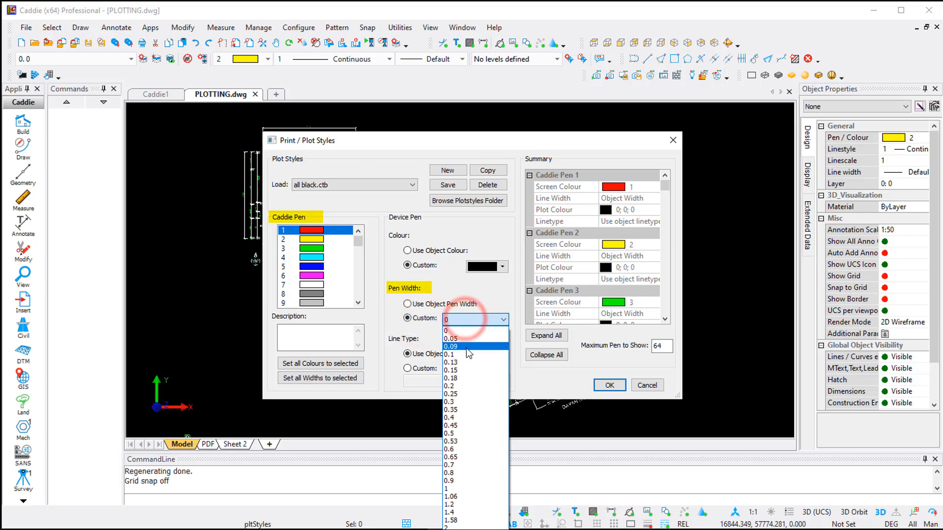
{"action": "left_click", "coordinate": [468, 369]}
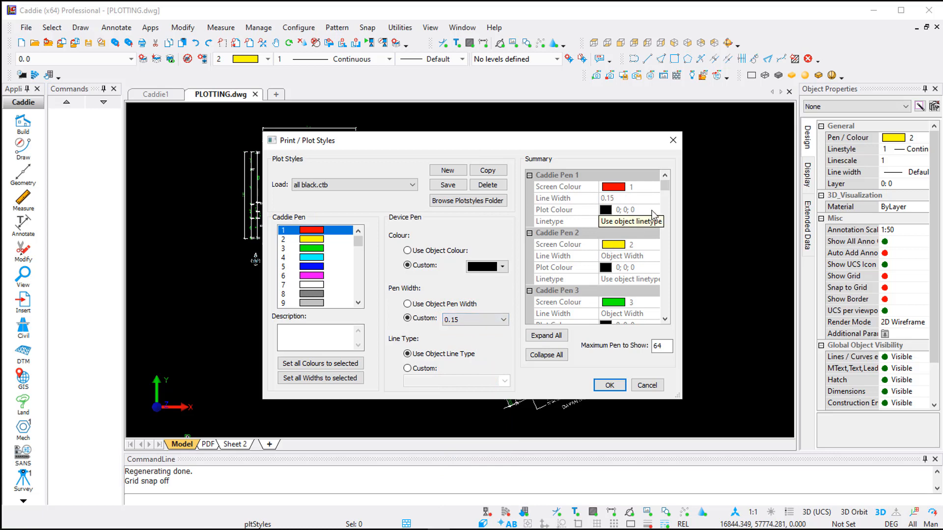
- Apply pen 1's width to all pens in the all black plot style and check the line widths in the summary
{"action": "left_click", "coordinate": [354, 379]}
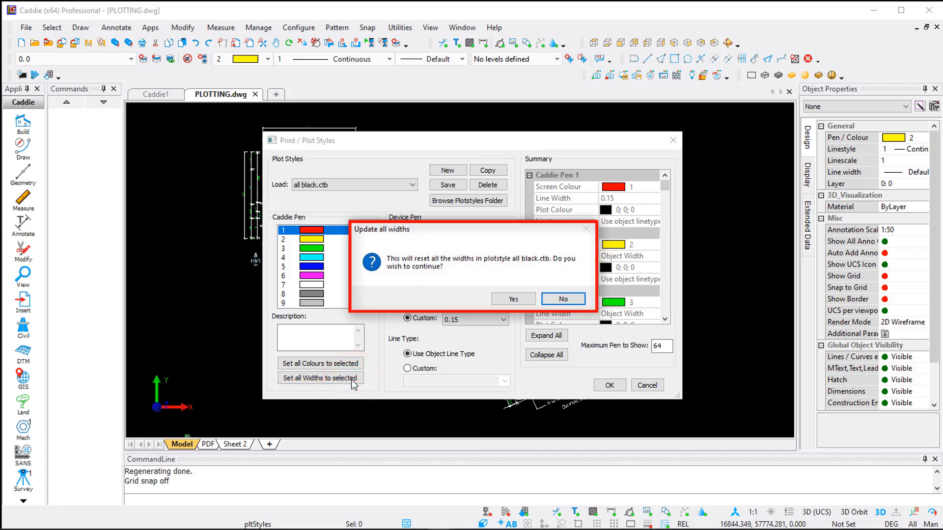
{"action": "left_click", "coordinate": [516, 299]}
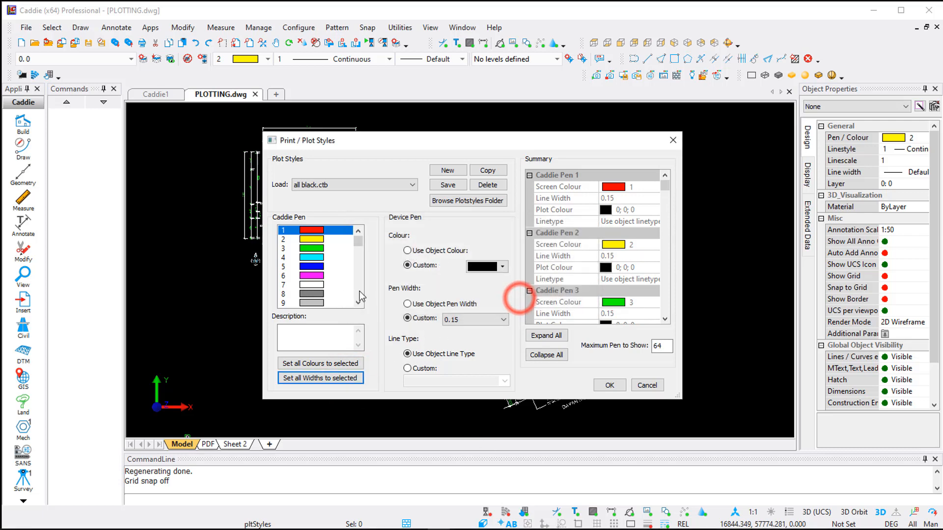
{"action": "left_click_drag", "start_coordinate": [668, 185], "coordinate": [673, 231]}
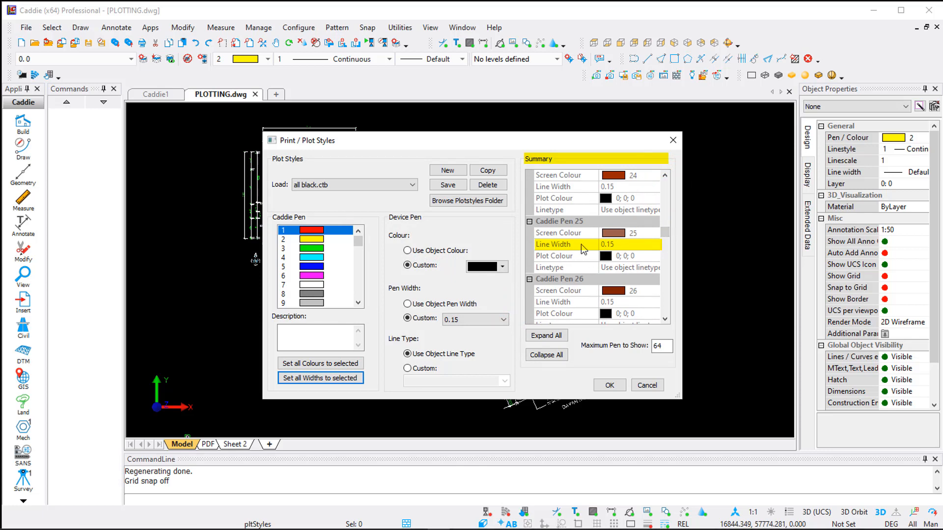
- Set custom pen widths of 0.25 for pen 2 and 0.35 for pen 3, and save the all black plot style
{"action": "left_click", "coordinate": [309, 239]}
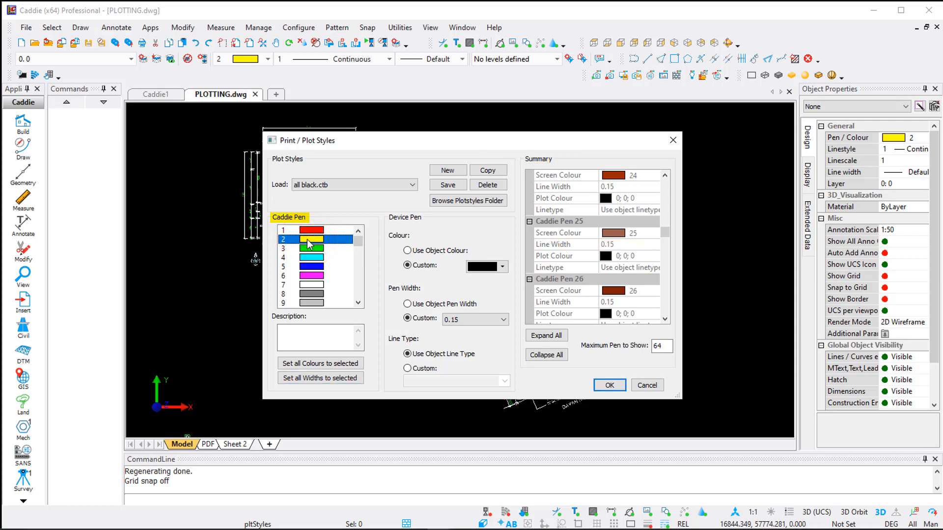
{"action": "left_click", "coordinate": [472, 319]}
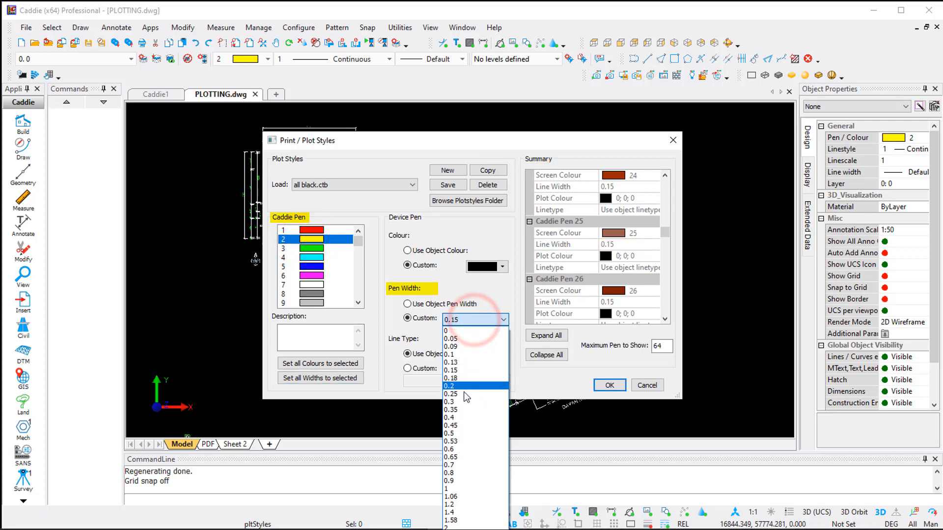
{"action": "left_click", "coordinate": [463, 394]}
{"action": "left_click", "coordinate": [312, 249]}
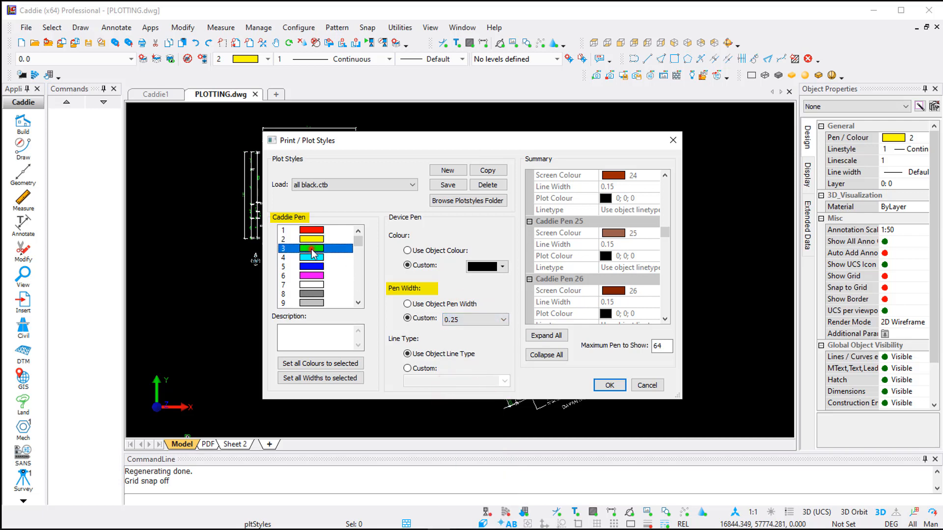
{"action": "left_click", "coordinate": [470, 319]}
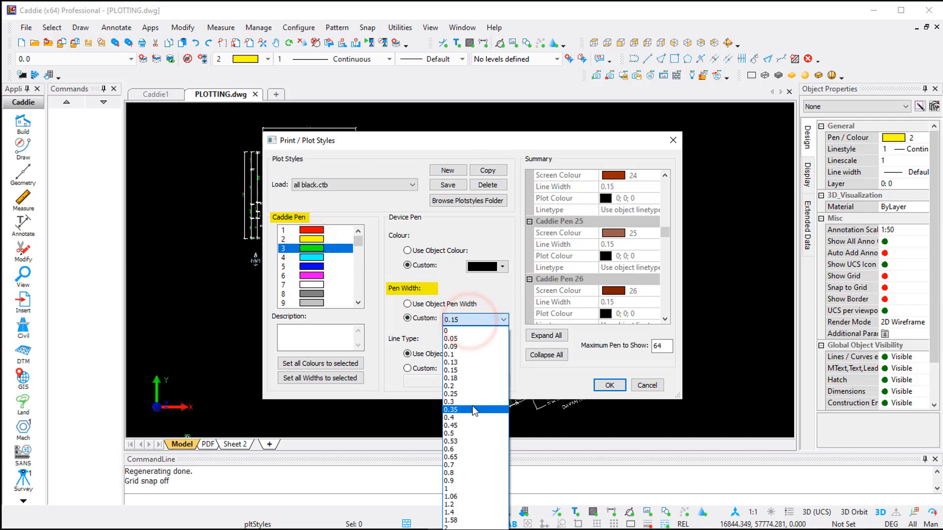
{"action": "left_click", "coordinate": [474, 410]}
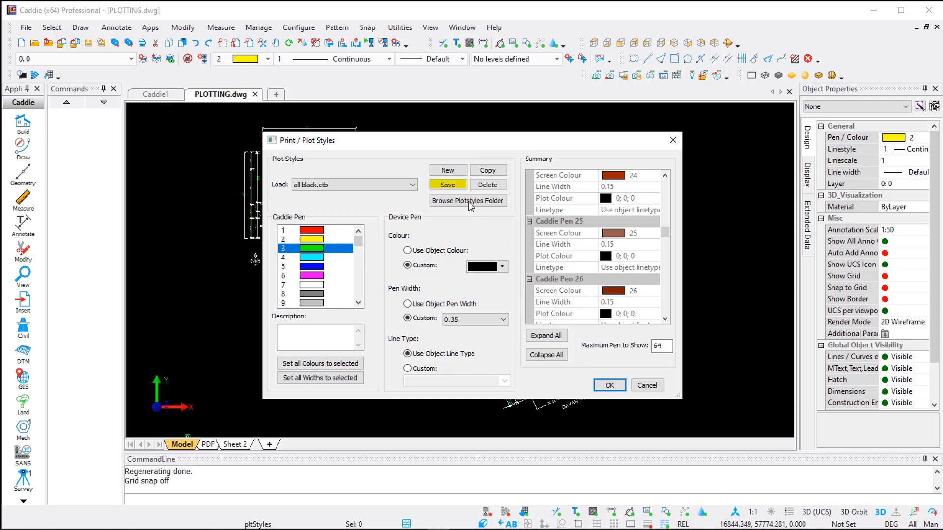
{"action": "left_click", "coordinate": [447, 185]}
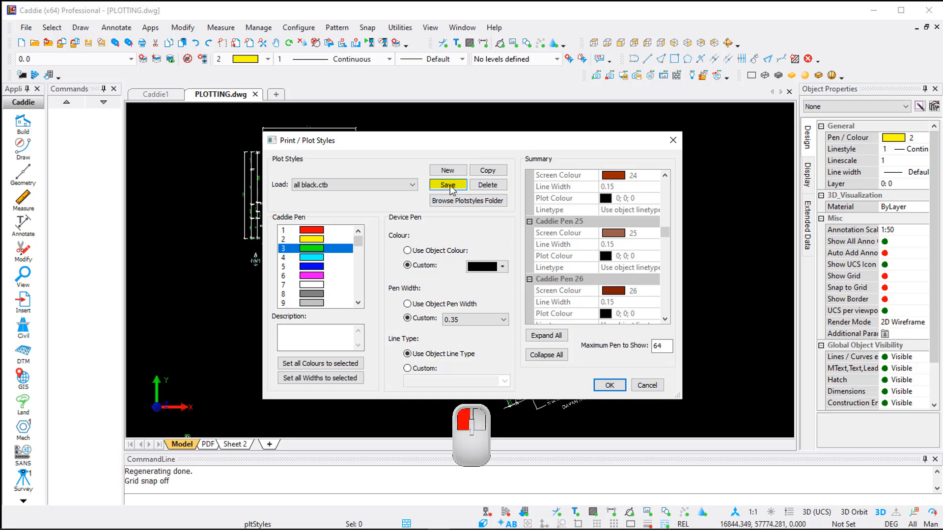
{"action": "left_click", "coordinate": [609, 385]}
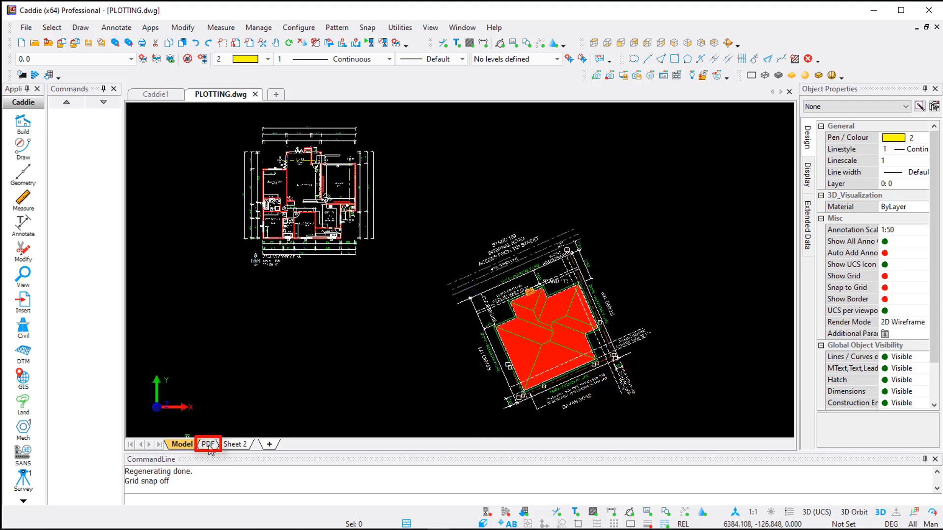
- Preview the PDF sheet's plot with the all black.ctb plot style and Save Settings enabled, and close the preview
{"action": "left_click", "coordinate": [208, 444]}
{"action": "left_click", "coordinate": [26, 29]}
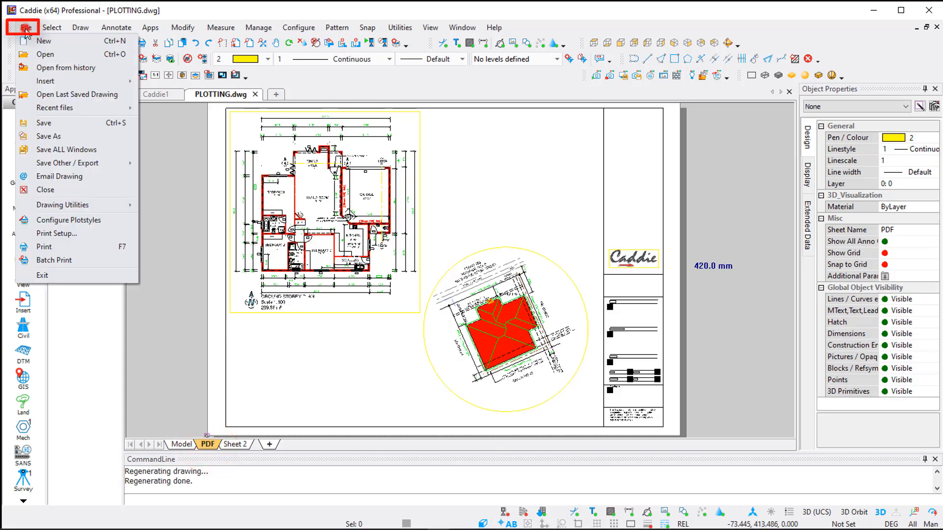
{"action": "left_click", "coordinate": [62, 247]}
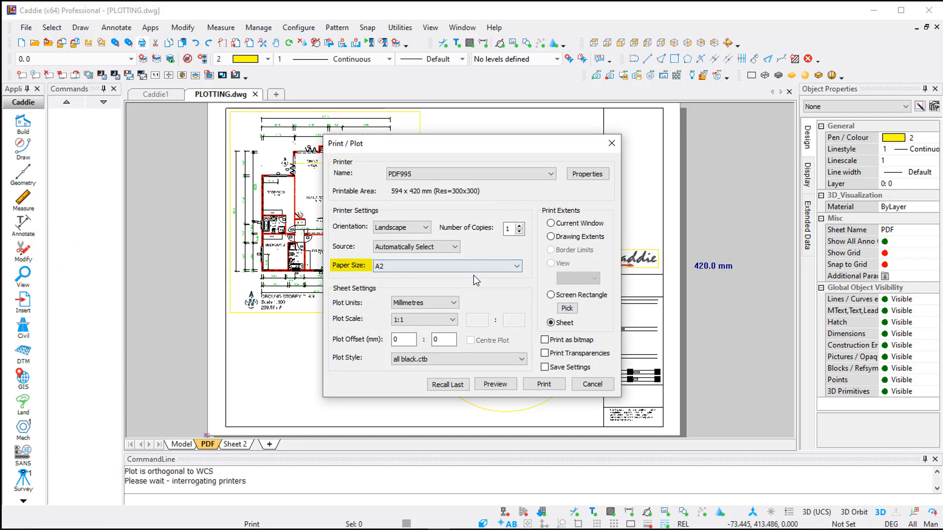
{"action": "left_click", "coordinate": [448, 358]}
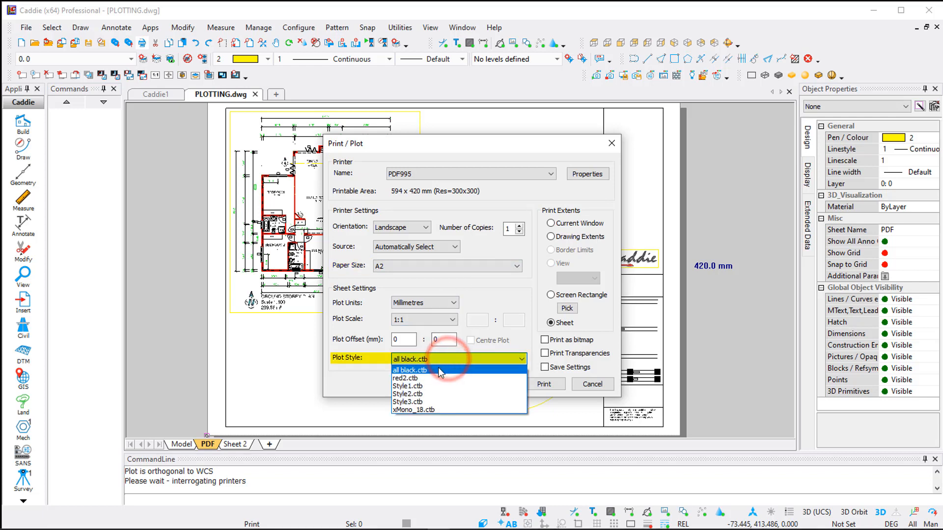
{"action": "left_click", "coordinate": [447, 361]}
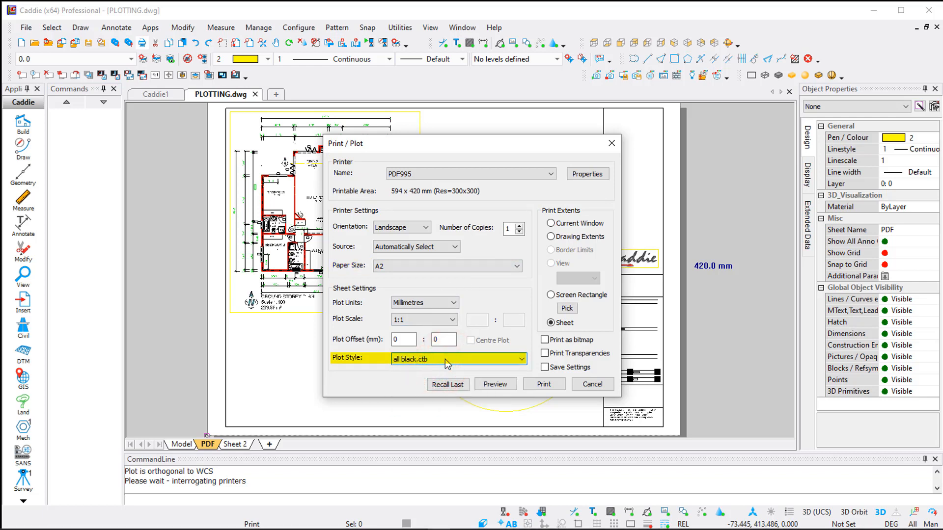
{"action": "left_click", "coordinate": [544, 367]}
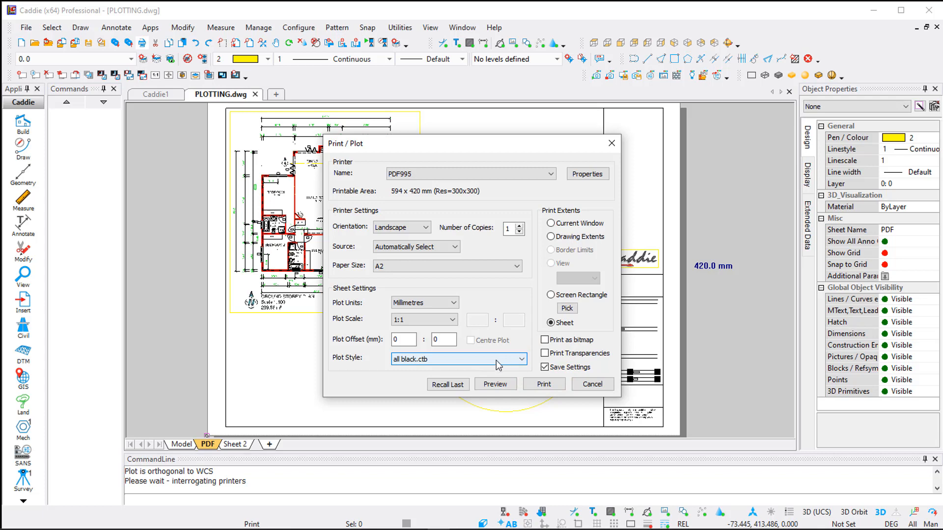
{"action": "left_click", "coordinate": [497, 385]}
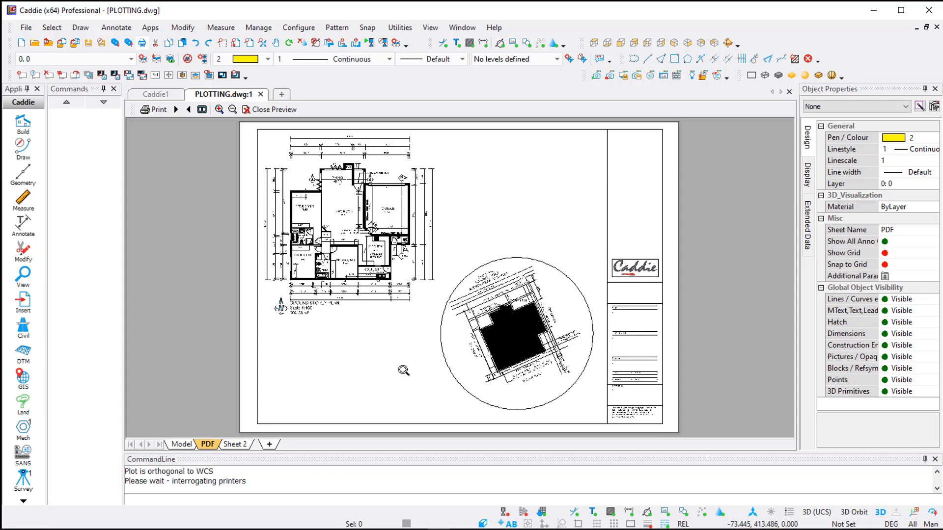
{"action": "key", "text": "Escape"}
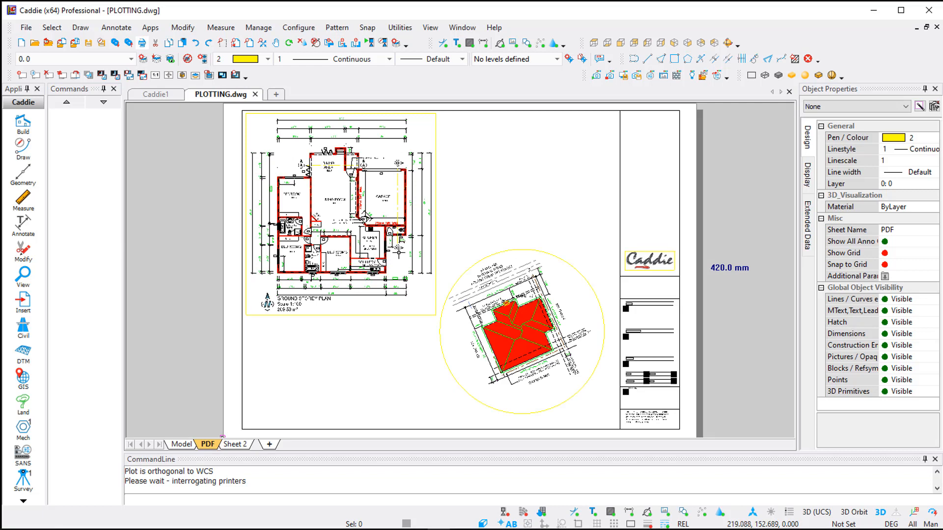
- Check the floor plan viewport's Plotable property and make the circle around the site plan non-plotable
{"action": "left_click", "coordinate": [365, 216]}
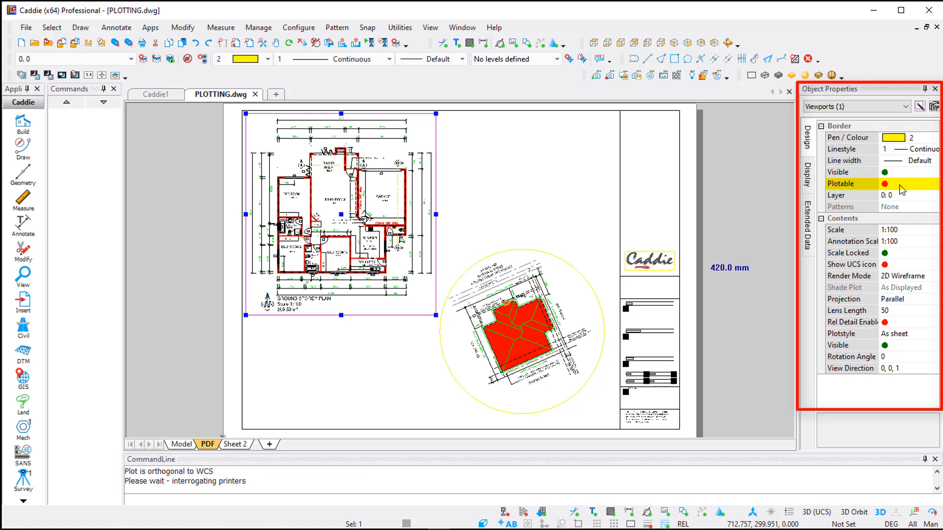
{"action": "key", "text": "Escape"}
{"action": "left_click", "coordinate": [522, 327]}
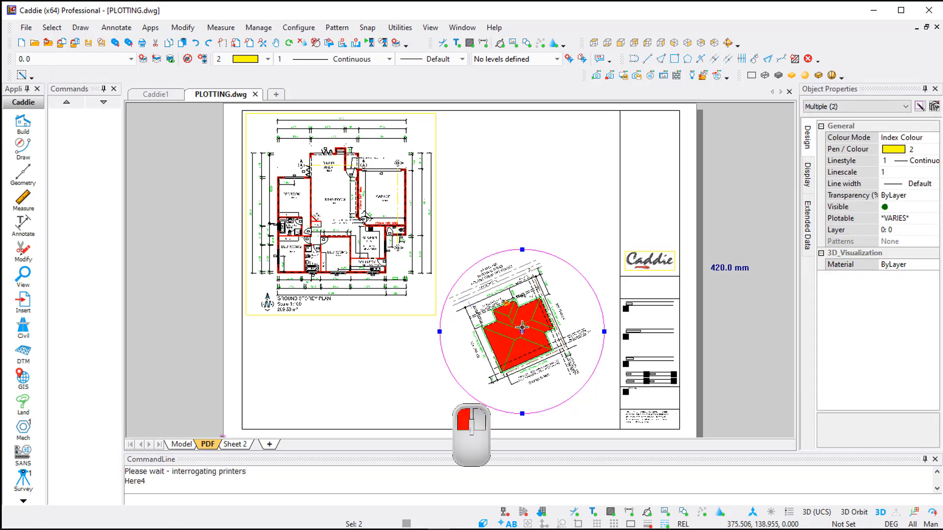
{"action": "left_click", "coordinate": [864, 107]}
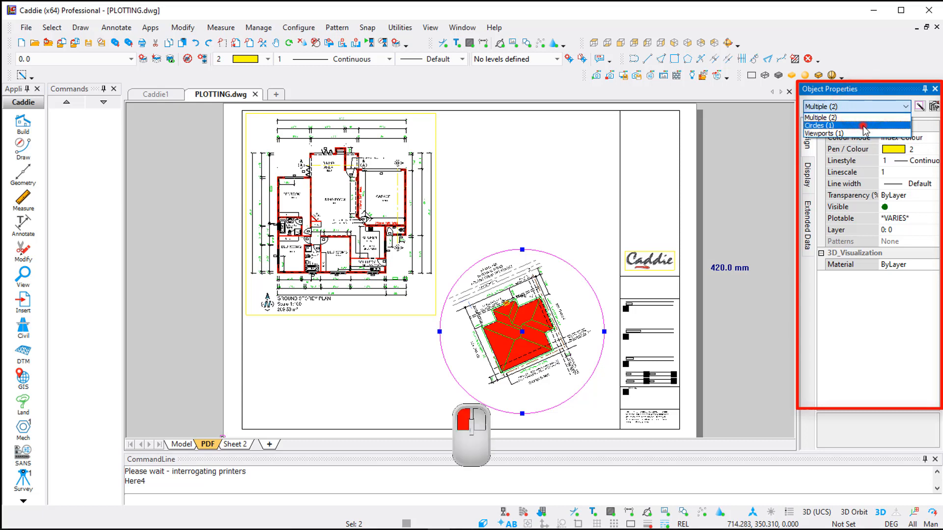
{"action": "left_click", "coordinate": [861, 122]}
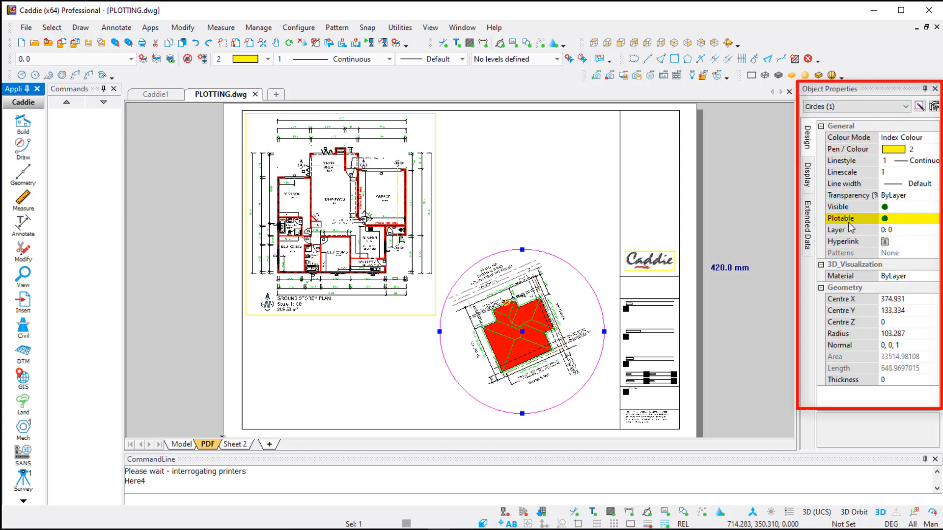
{"action": "left_click", "coordinate": [890, 222]}
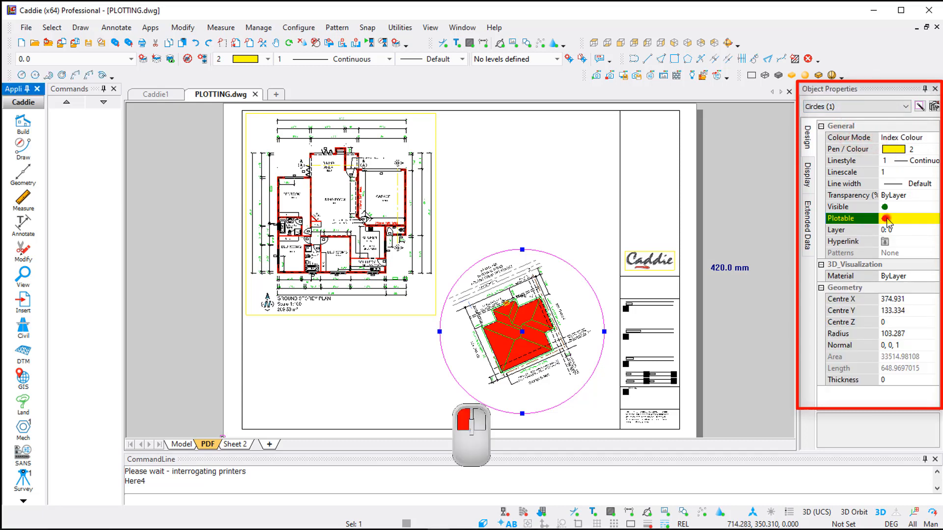
- Preview the PDF sheet's plot again to check the site plan's circular border, and close the preview
{"action": "left_click", "coordinate": [26, 28]}
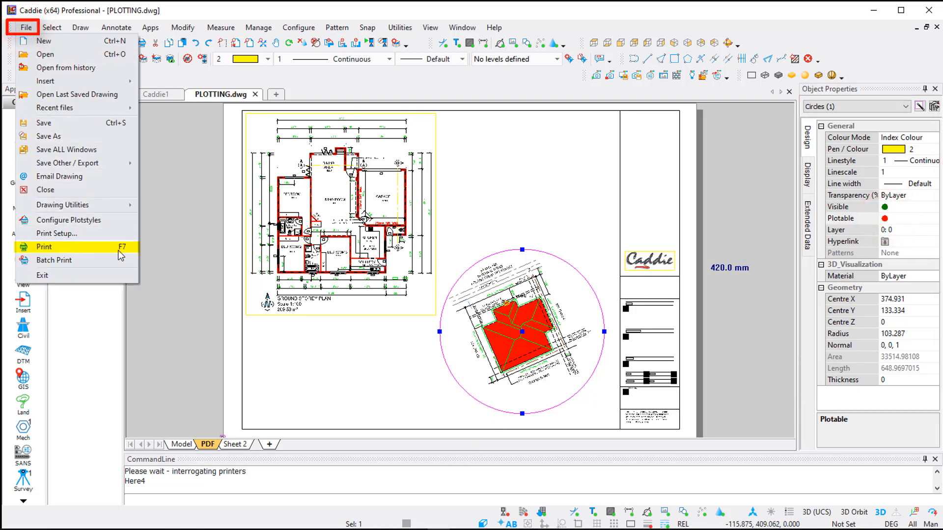
{"action": "left_click", "coordinate": [102, 251]}
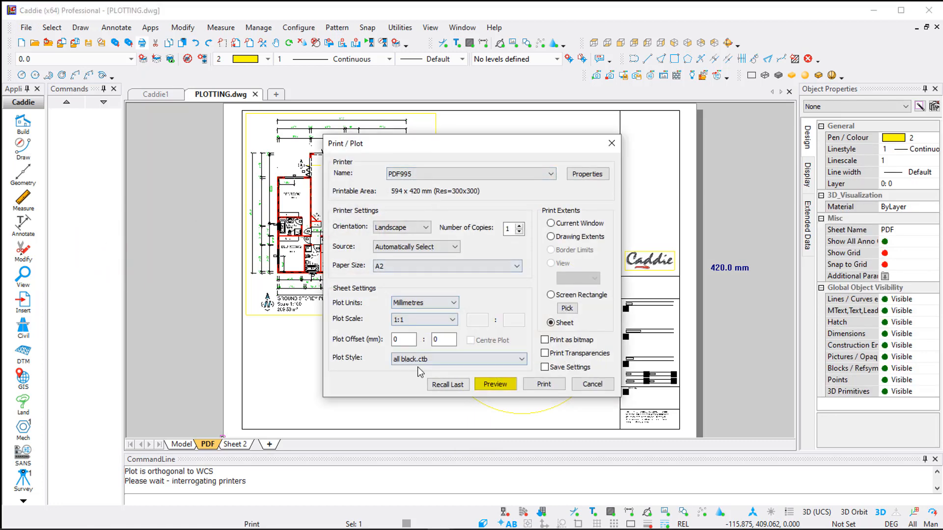
{"action": "left_click", "coordinate": [503, 385]}
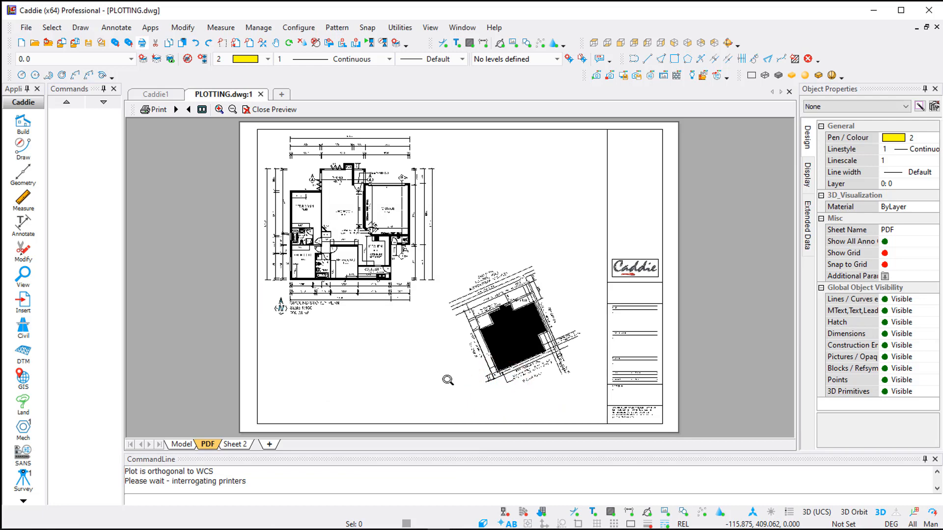
{"action": "key", "text": "Escape"}
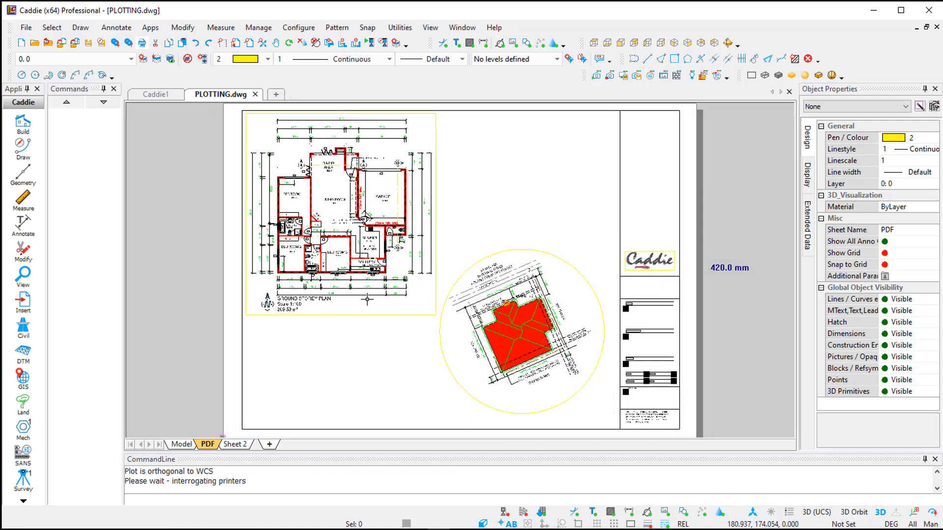
- Copy the all black.ctb plot style to a new plot style named "colour" and keep colour.ctb loaded
{"action": "left_click", "coordinate": [26, 30]}
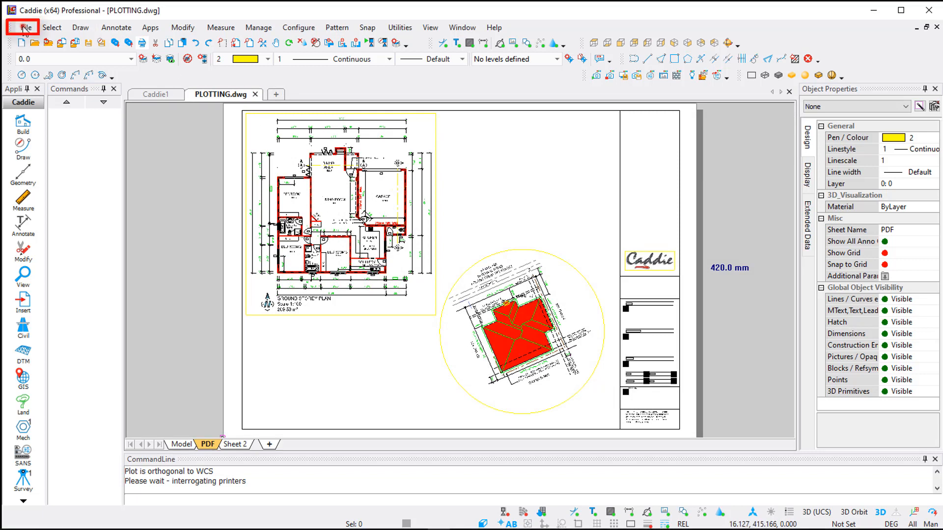
{"action": "left_click", "coordinate": [92, 221]}
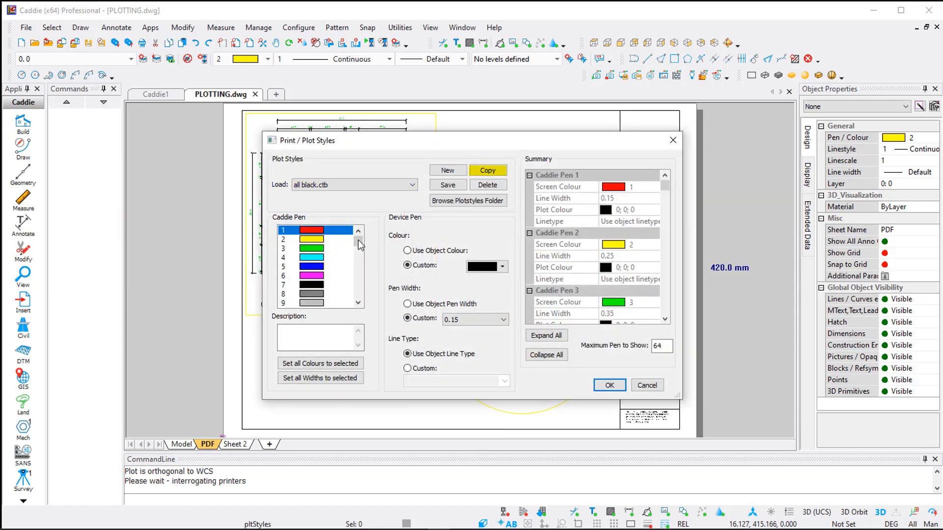
{"action": "left_click", "coordinate": [491, 172]}
{"action": "left_click", "coordinate": [444, 267]}
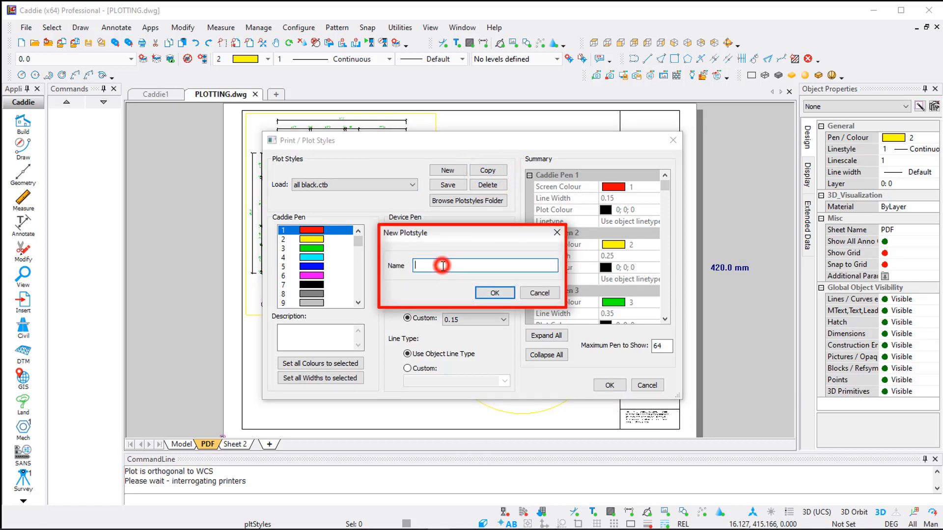
{"action": "type", "text": "colour"}
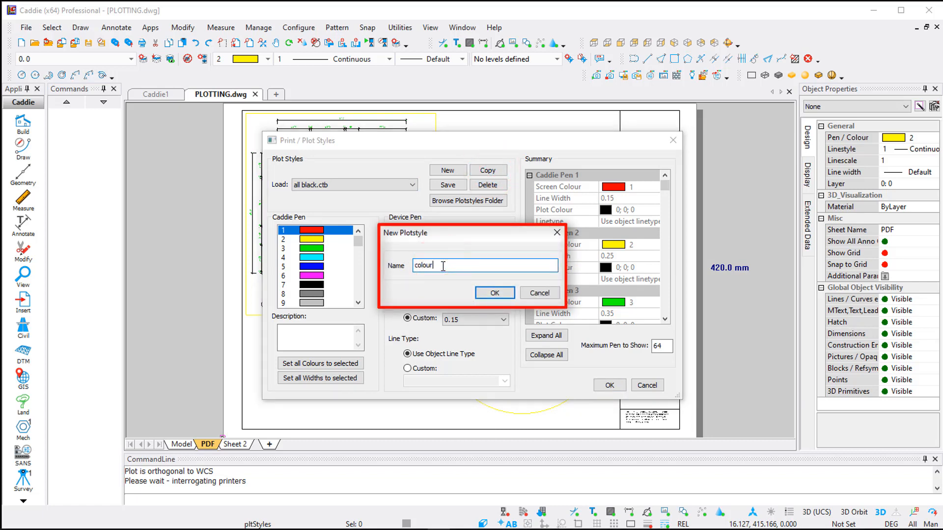
{"action": "left_click", "coordinate": [494, 293]}
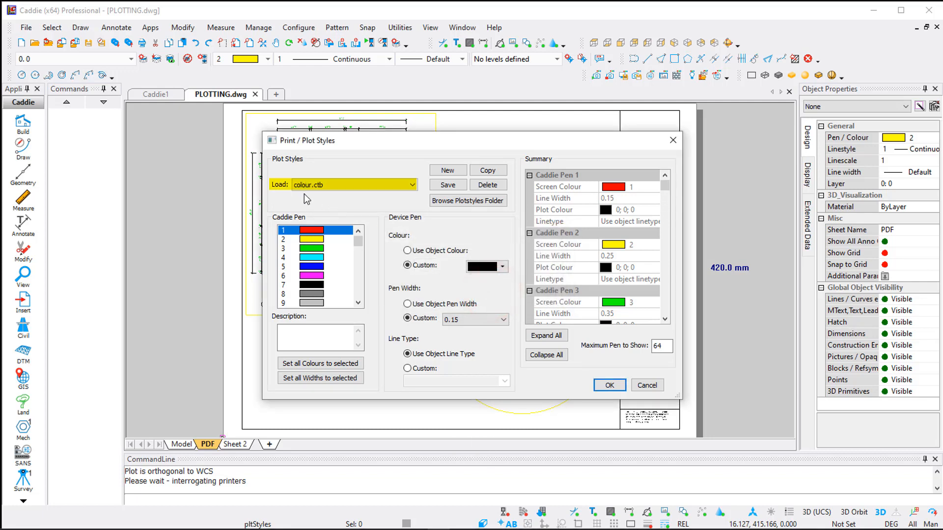
{"action": "left_click", "coordinate": [343, 186]}
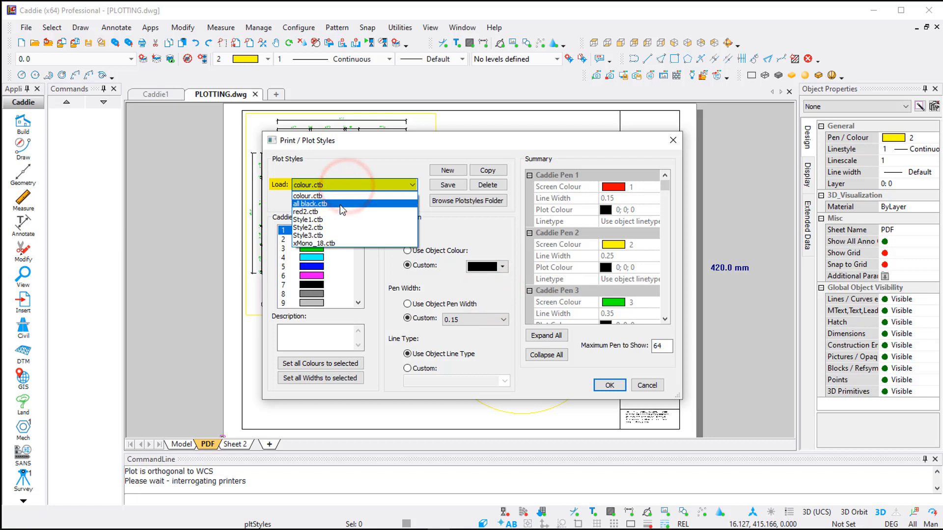
{"action": "left_click", "coordinate": [340, 195]}
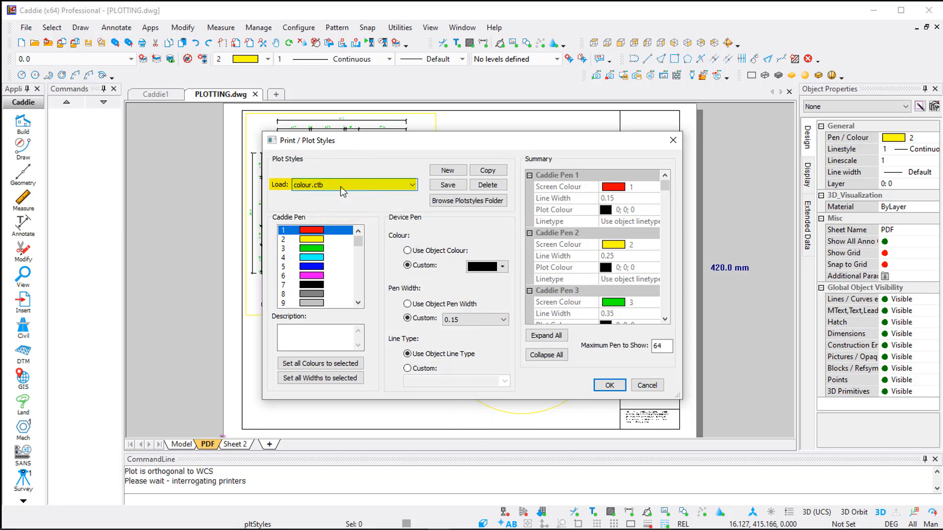
- Set pens 1 and 3 in colour.ctb to use the object colour and accept the plot style
{"action": "left_click_drag", "start_coordinate": [405, 141], "coordinate": [700, 129]}
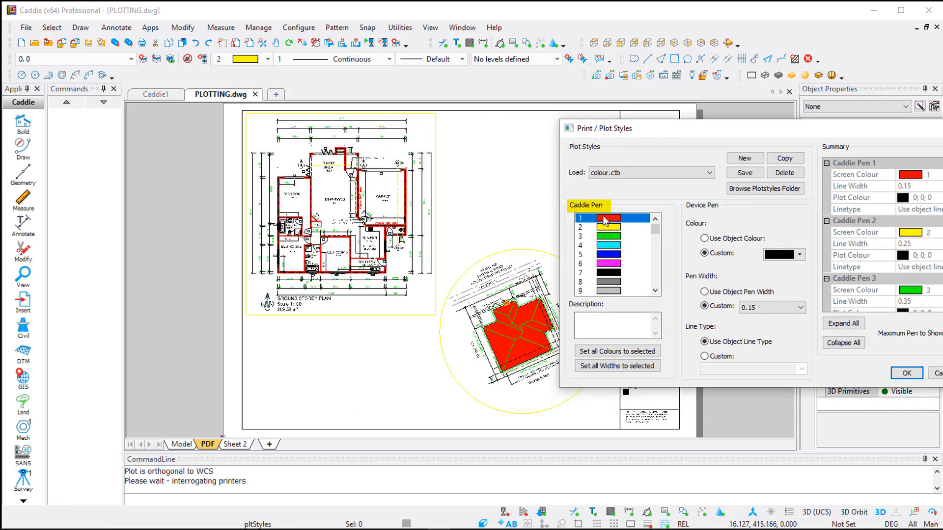
{"action": "left_click", "coordinate": [731, 241]}
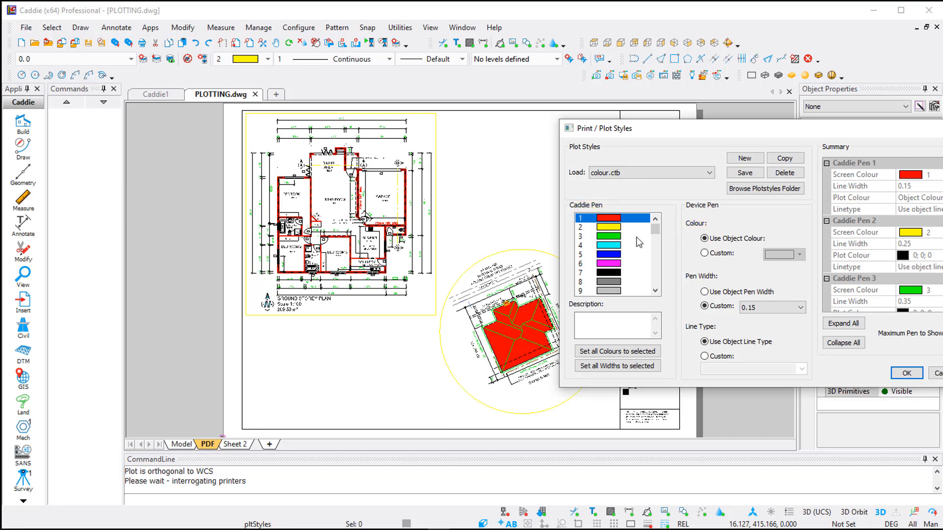
{"action": "left_click", "coordinate": [613, 236]}
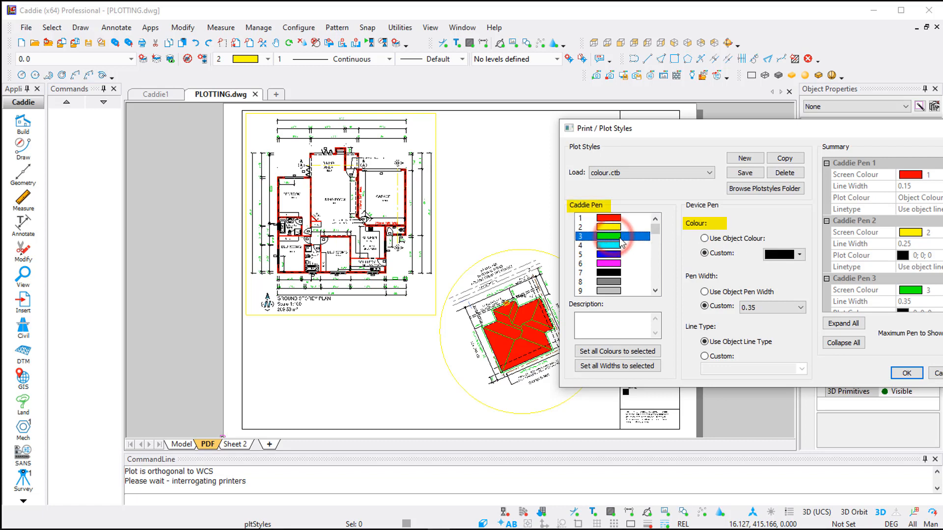
{"action": "left_click", "coordinate": [707, 238]}
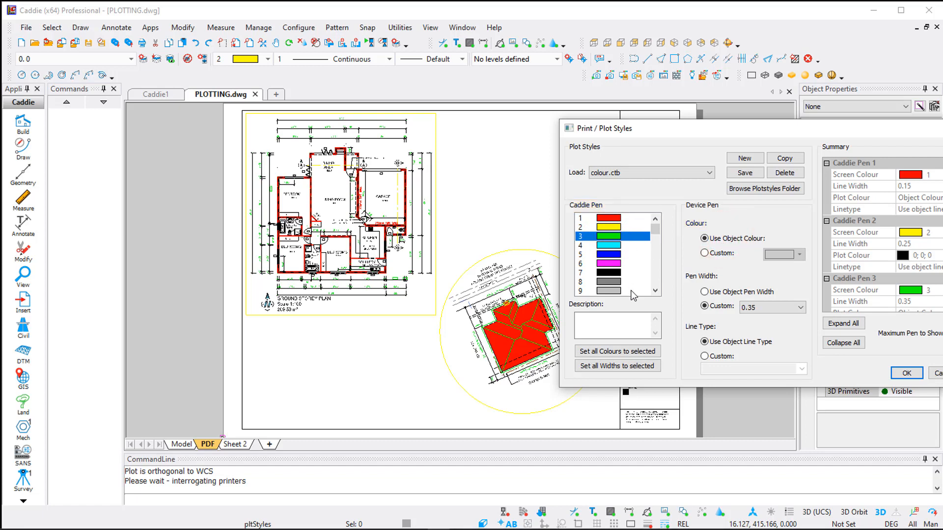
{"action": "left_click", "coordinate": [907, 373]}
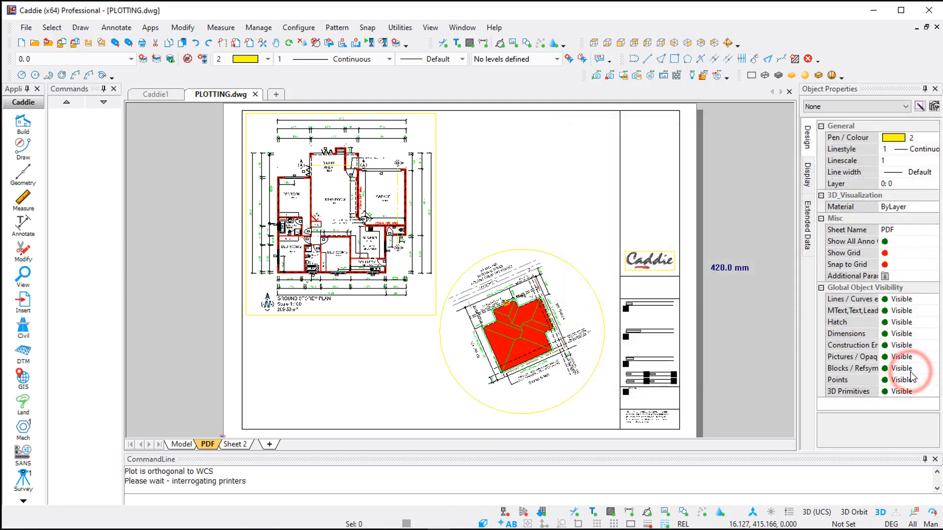
- Preview the PDF sheet's plot with the colour.ctb plot style, examine the floor plan and site plan up close, and close the preview
{"action": "left_click", "coordinate": [26, 28]}
{"action": "left_click", "coordinate": [74, 246]}
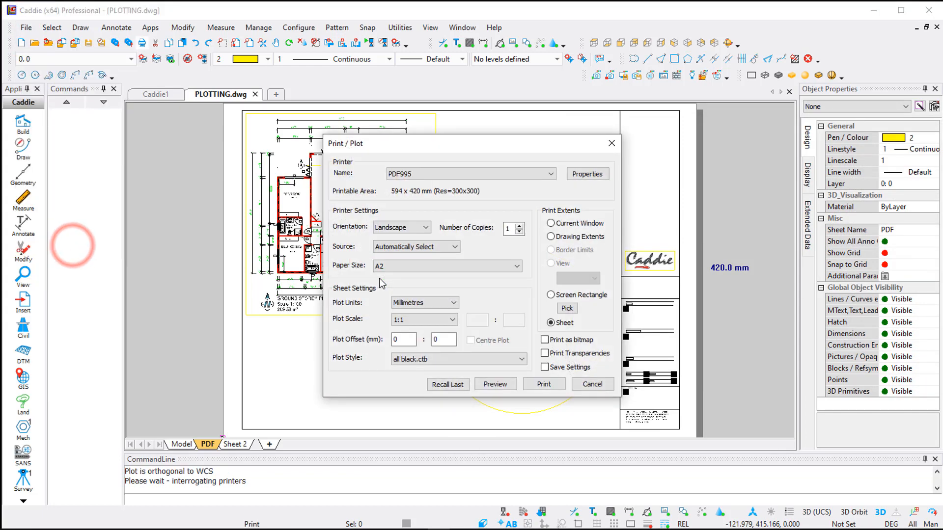
{"action": "left_click", "coordinate": [423, 359]}
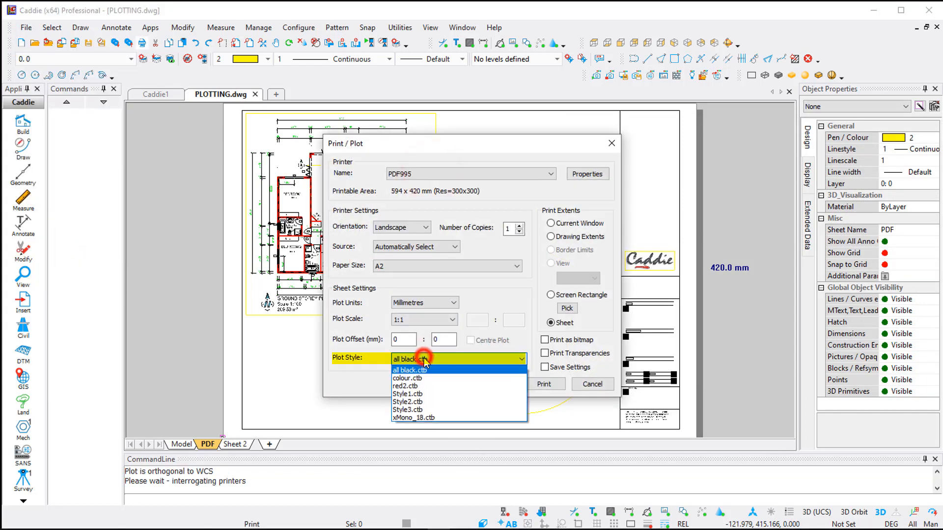
{"action": "left_click", "coordinate": [406, 378]}
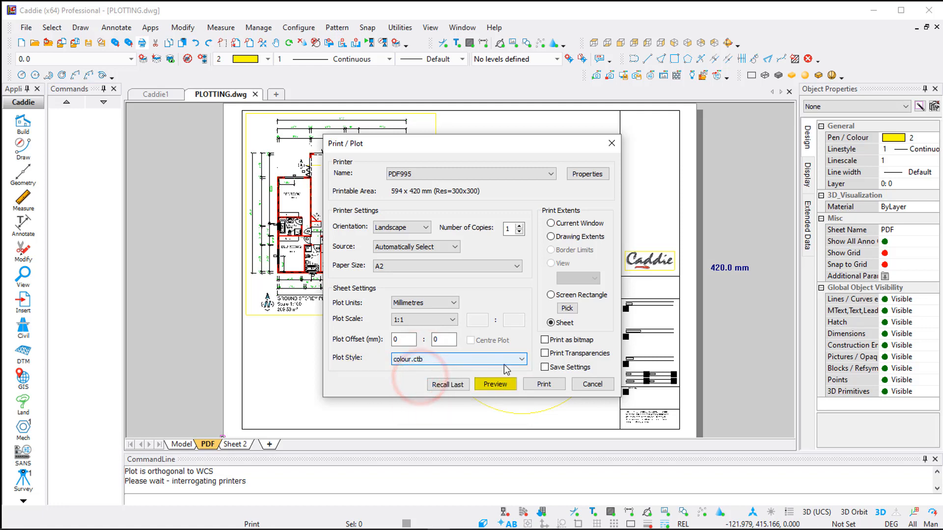
{"action": "left_click", "coordinate": [496, 384]}
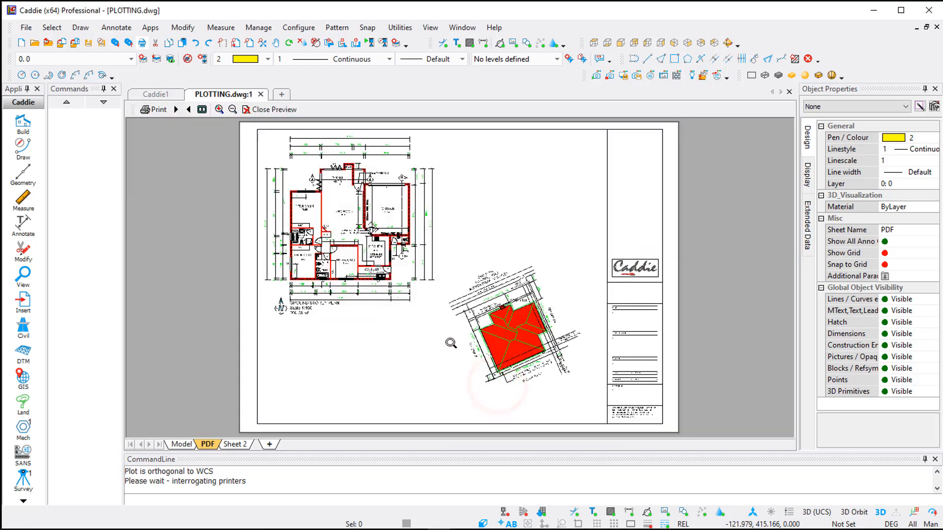
{"action": "left_click", "coordinate": [356, 230]}
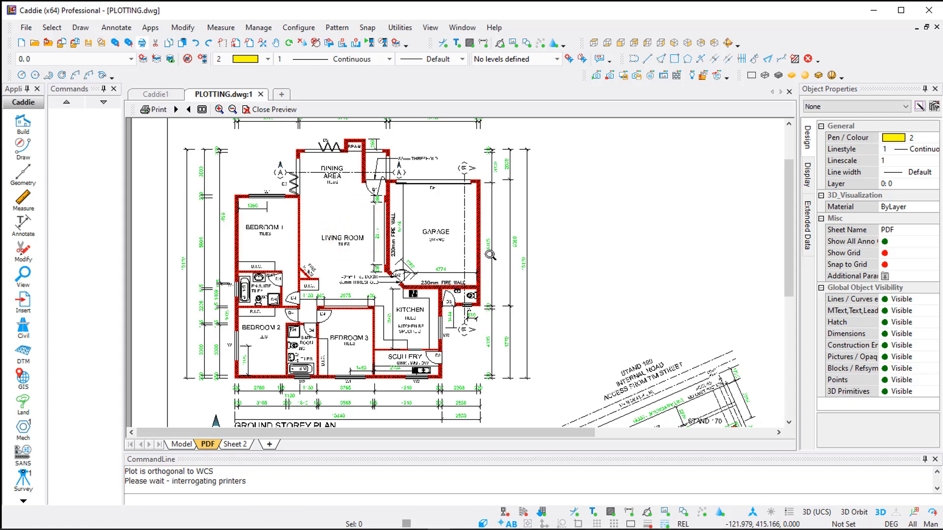
{"action": "scroll", "coordinate": [490, 255], "scroll_direction": "down", "scroll_amount": 5}
{"action": "scroll", "coordinate": [488, 255], "scroll_direction": "up", "scroll_amount": 3}
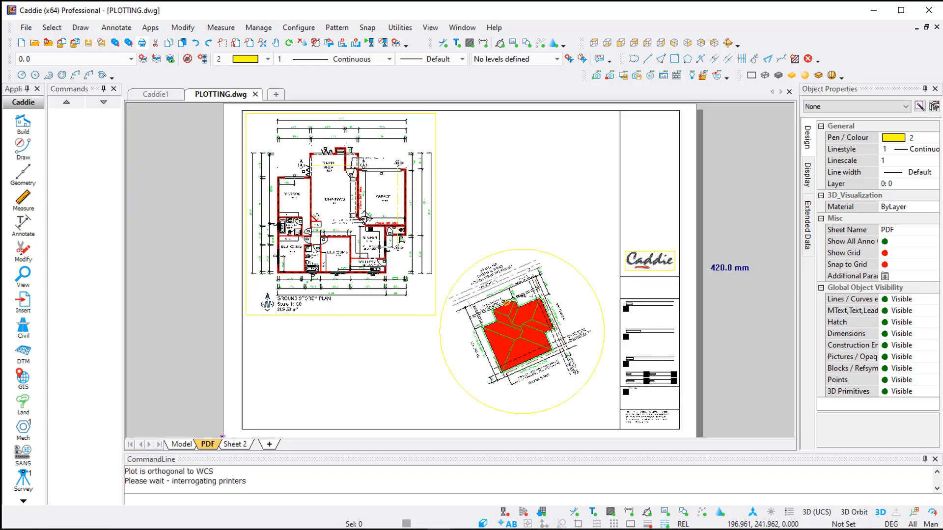
- Set the floor plan viewport's Plotstyle property to all black.ctb and deselect the viewport
{"action": "left_click", "coordinate": [354, 248]}
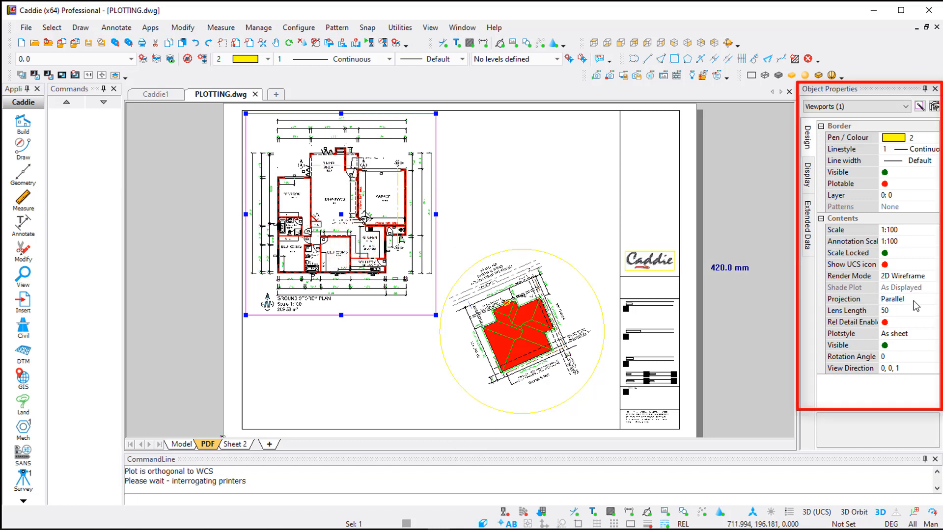
{"action": "left_click", "coordinate": [913, 333]}
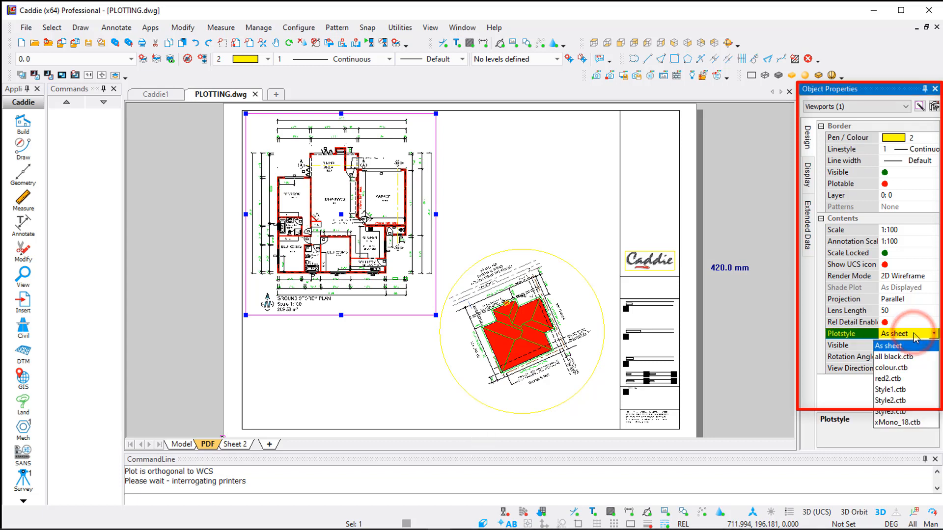
{"action": "left_click", "coordinate": [913, 357]}
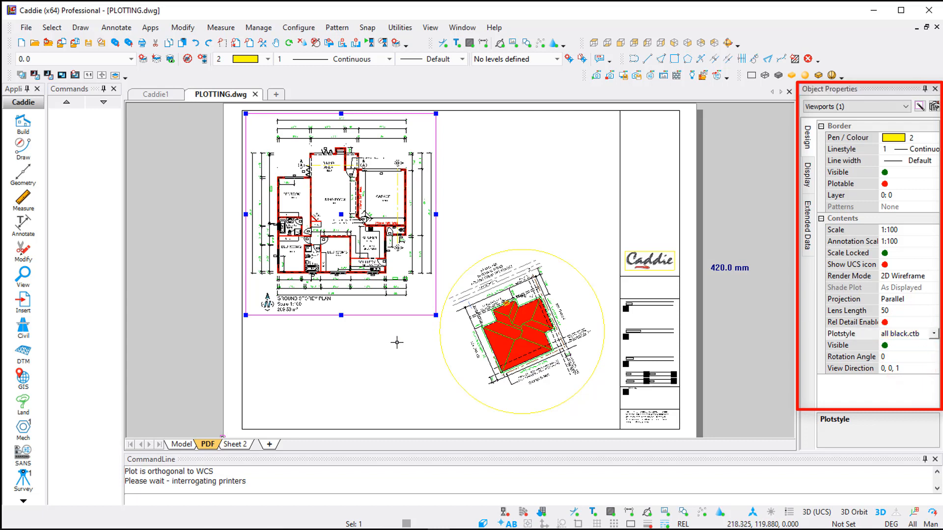
{"action": "key", "text": "Escape"}
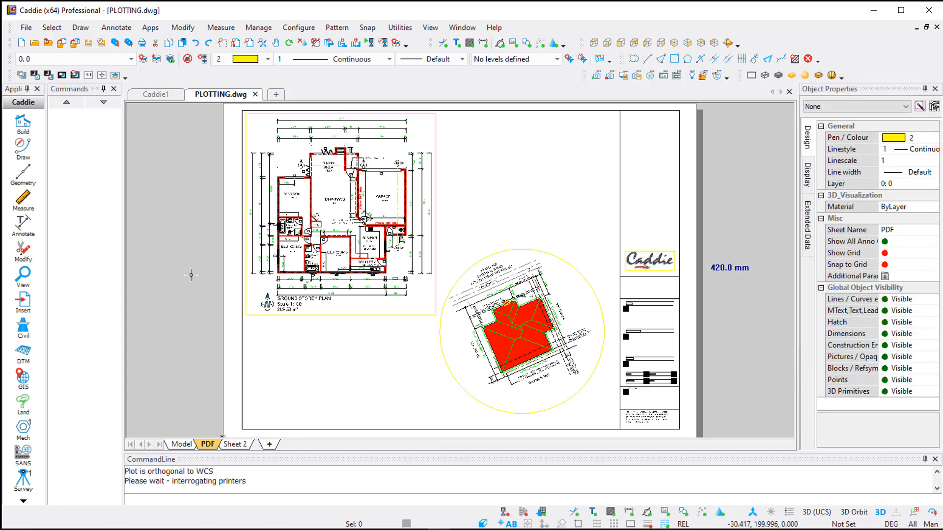
- Choose colour.ctb as the PDF sheet's plot style for printing and preview the plot with the floor plan viewport's own style applied
{"action": "left_click", "coordinate": [26, 28]}
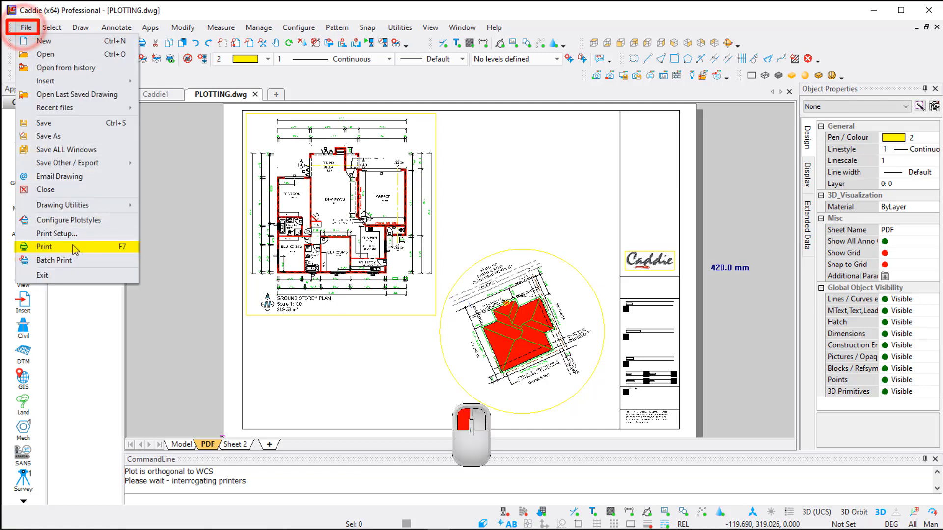
{"action": "left_click", "coordinate": [73, 247]}
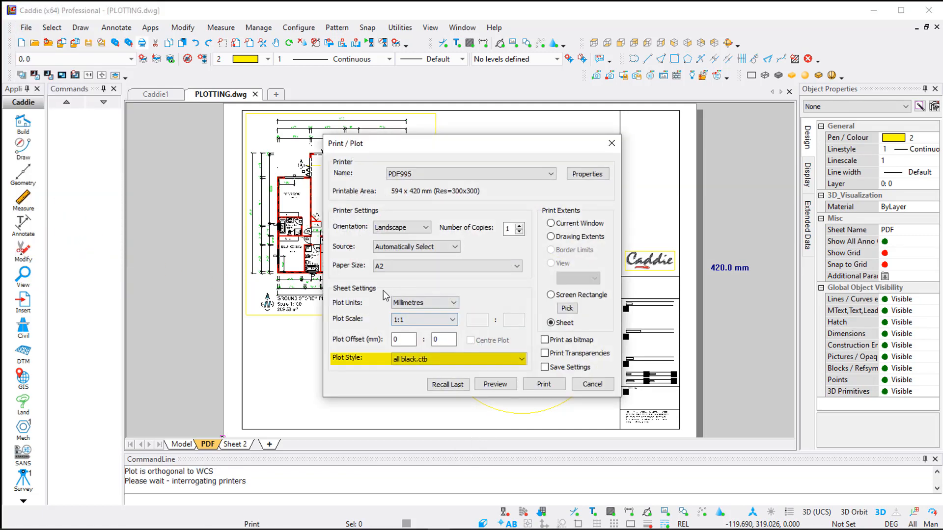
{"action": "left_click", "coordinate": [416, 361]}
{"action": "left_click", "coordinate": [417, 379]}
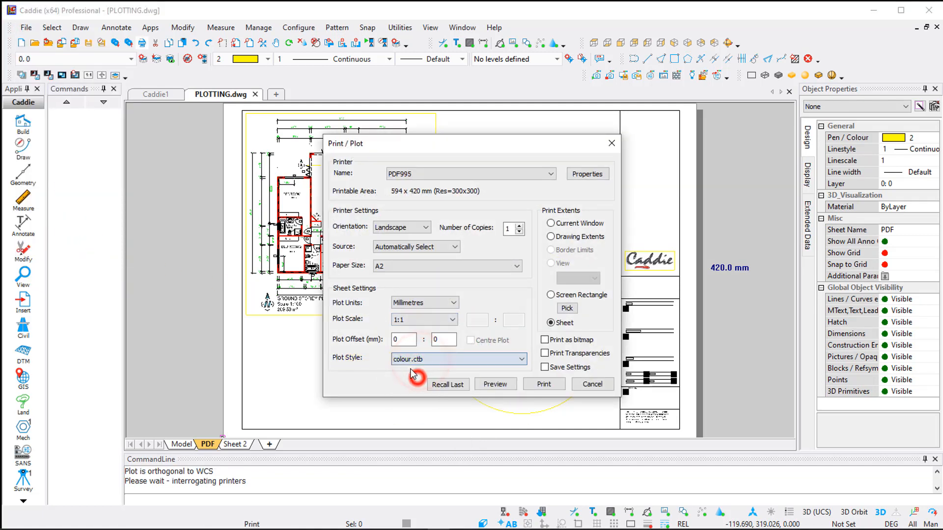
{"action": "left_click_drag", "start_coordinate": [472, 150], "coordinate": [683, 133]}
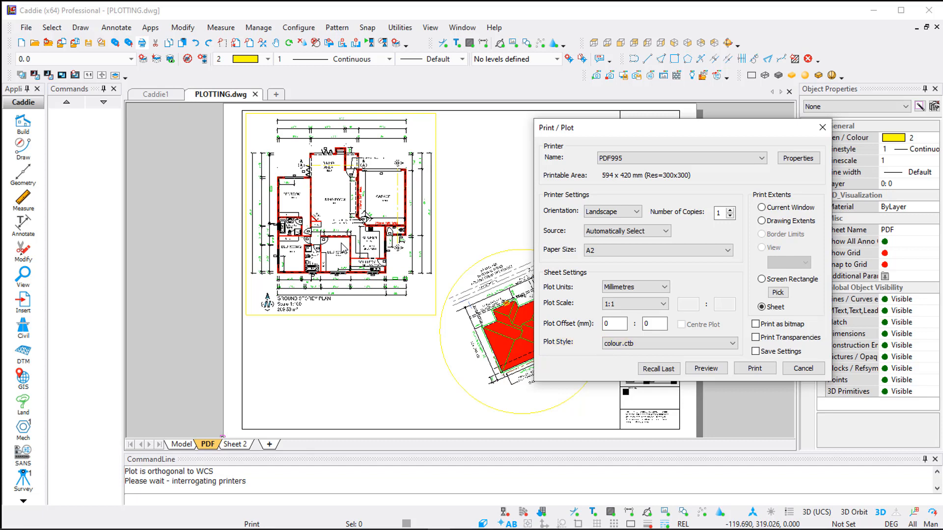
{"action": "left_click", "coordinate": [714, 368]}
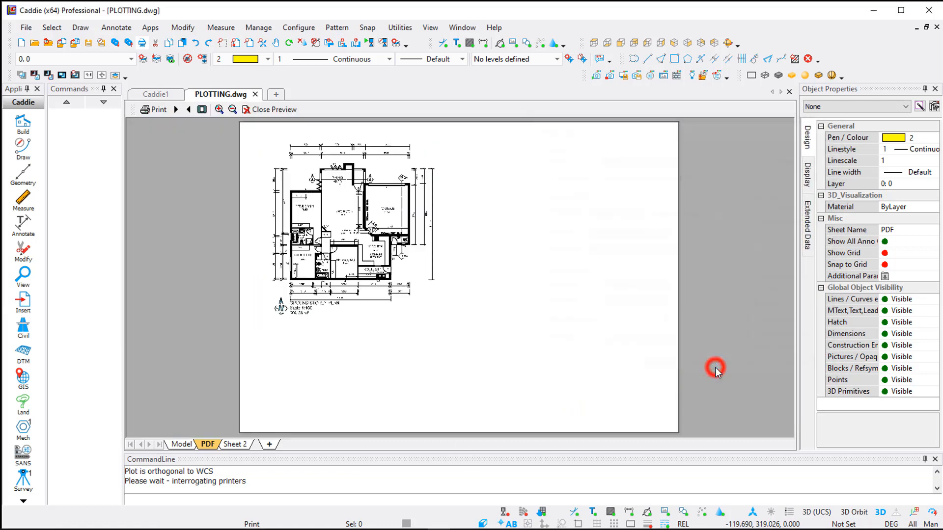